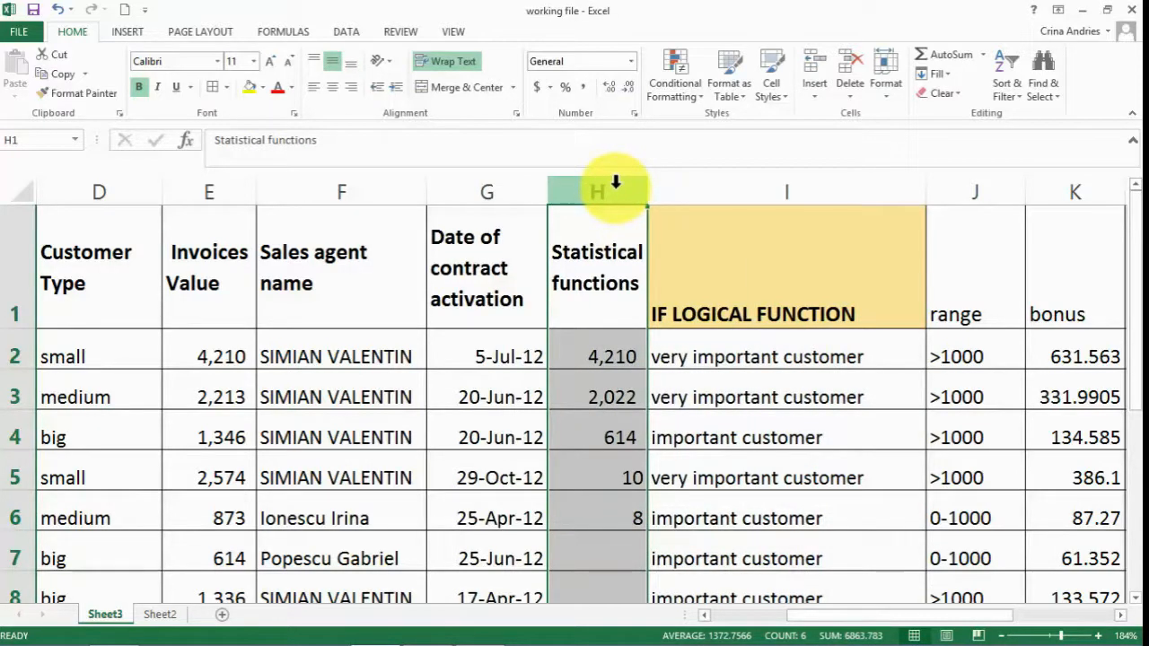
Insert a blank column before Statistical functions and enter =TODAY() in its header cell H1, fitting the column width
right_click(615, 182)
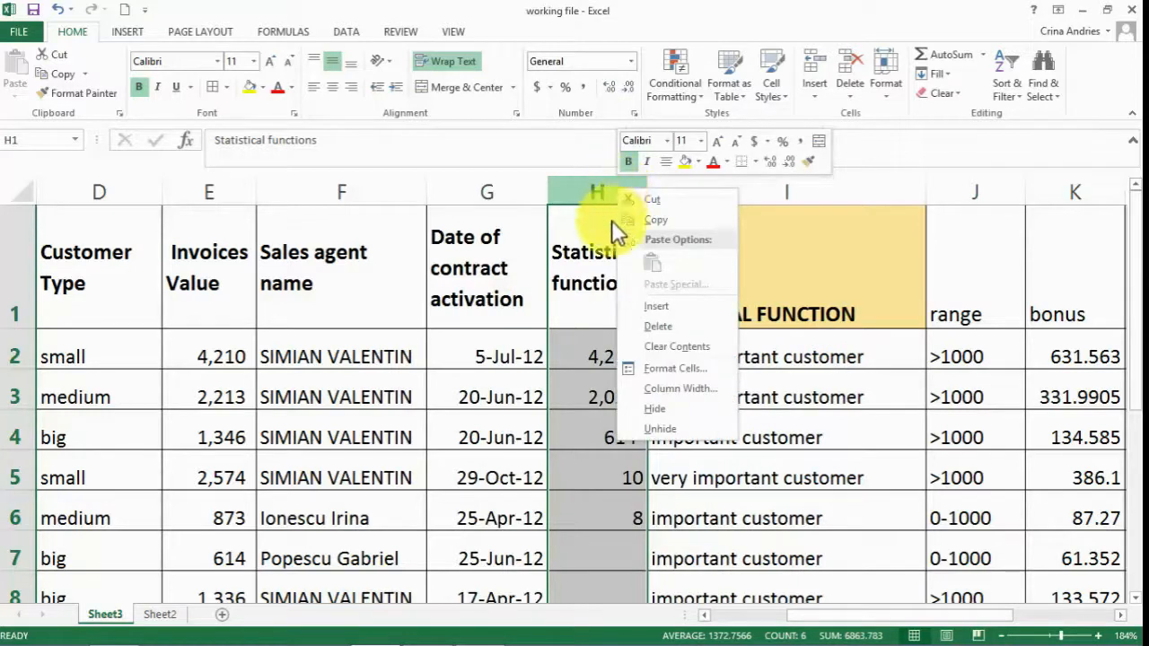
click(636, 305)
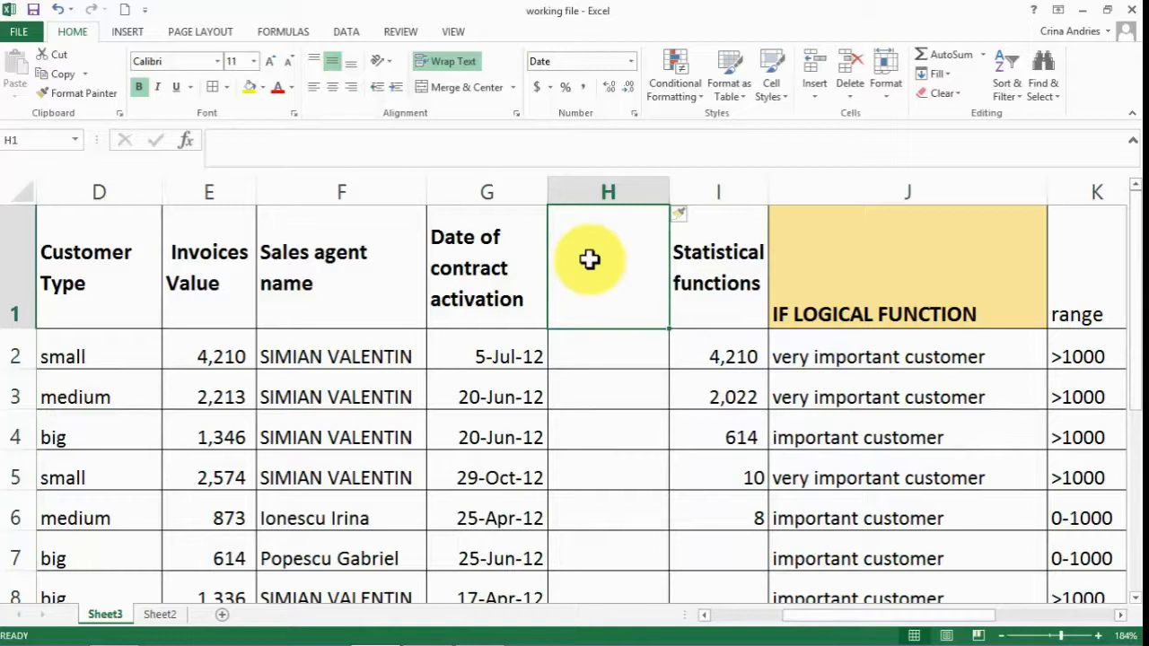
text(=)
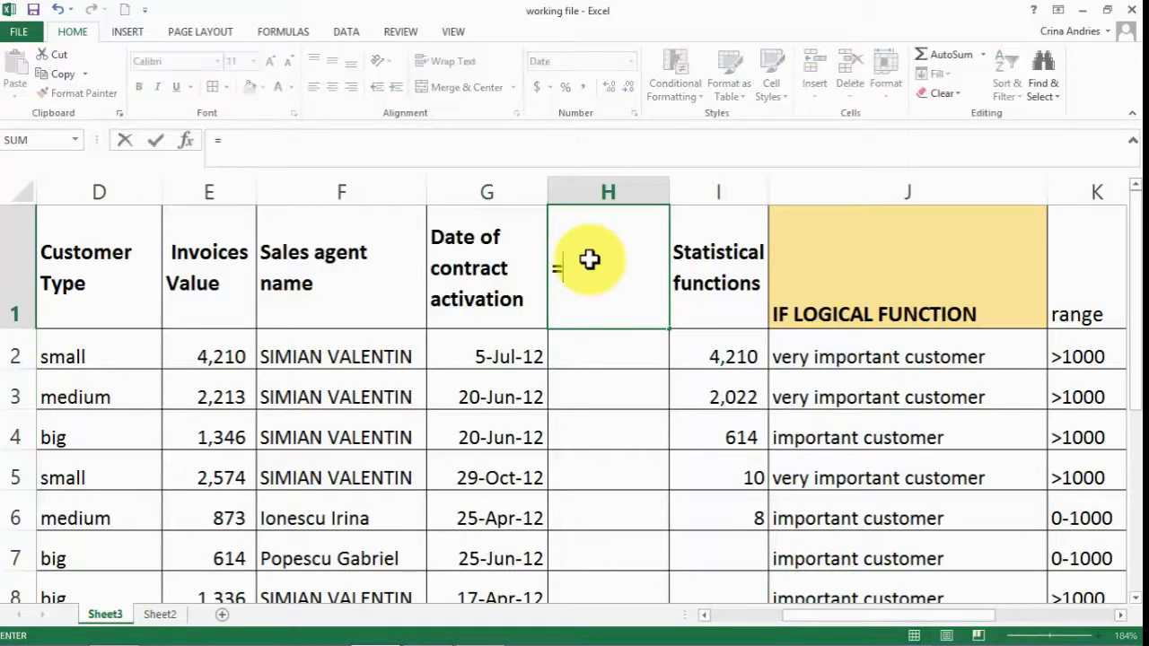
text(today()
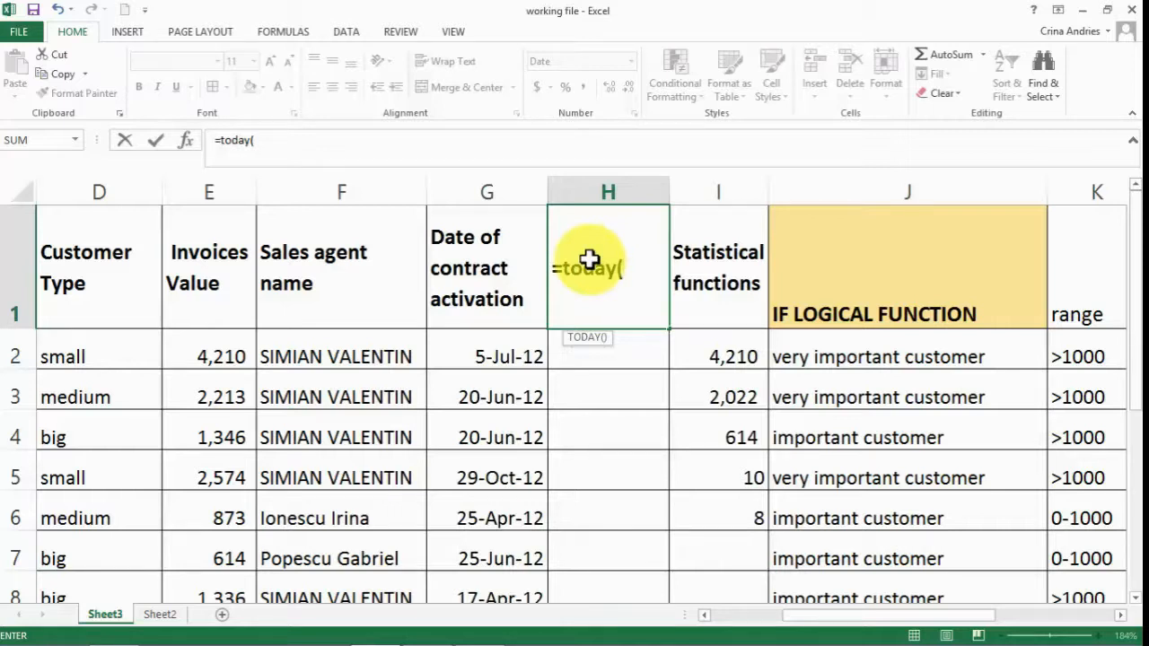
text())
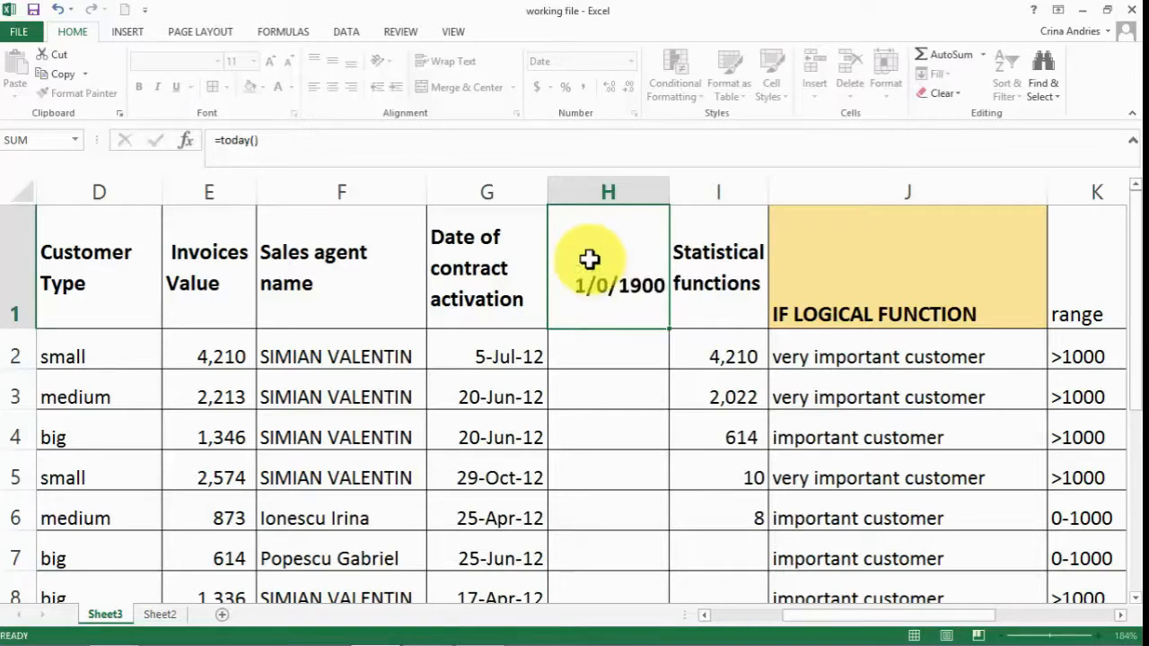
key(Return)
double_click(671, 188)
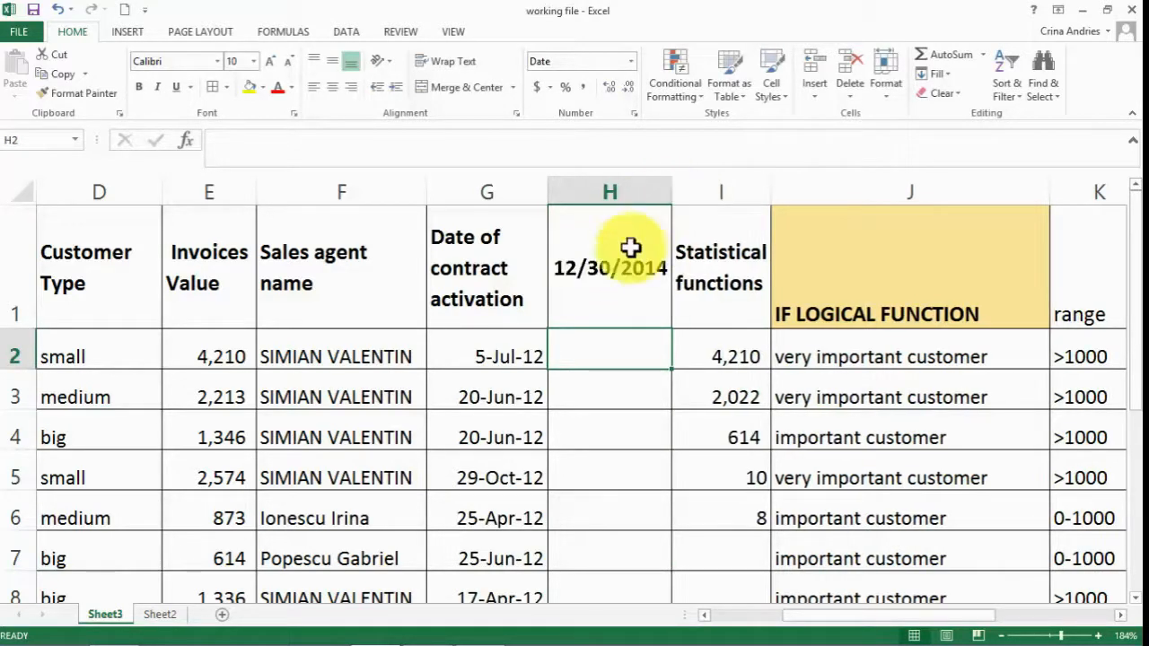
click(608, 277)
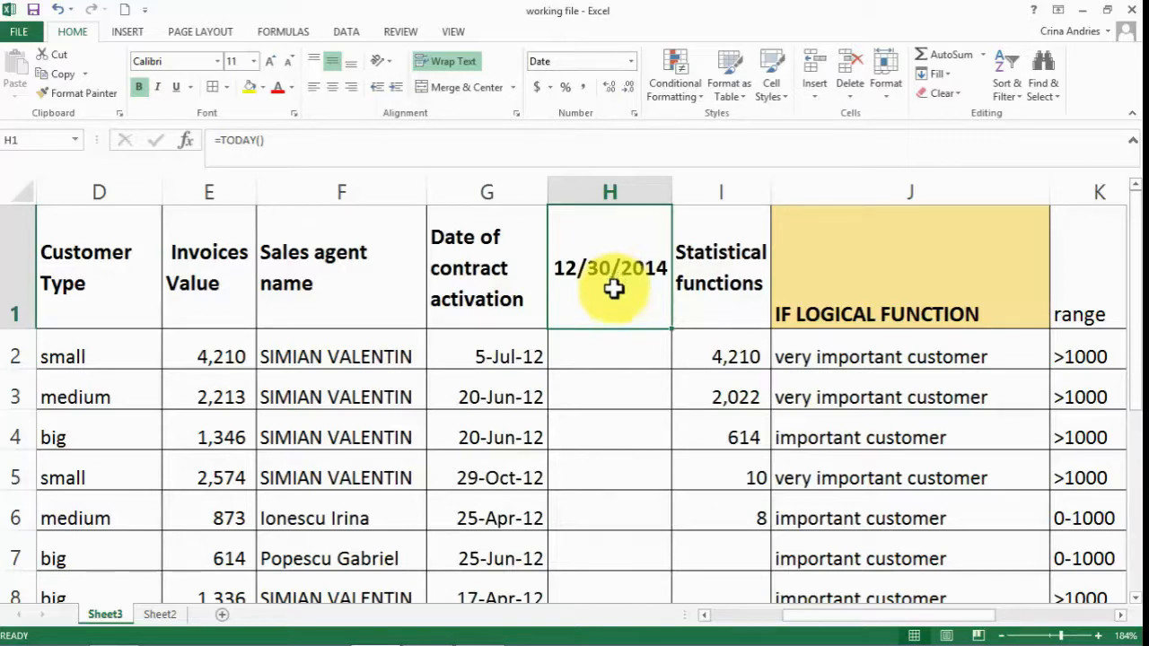
Calculate the days since contract activation in H2 with =TODAY()-G2 and apply the comma number format
click(591, 350)
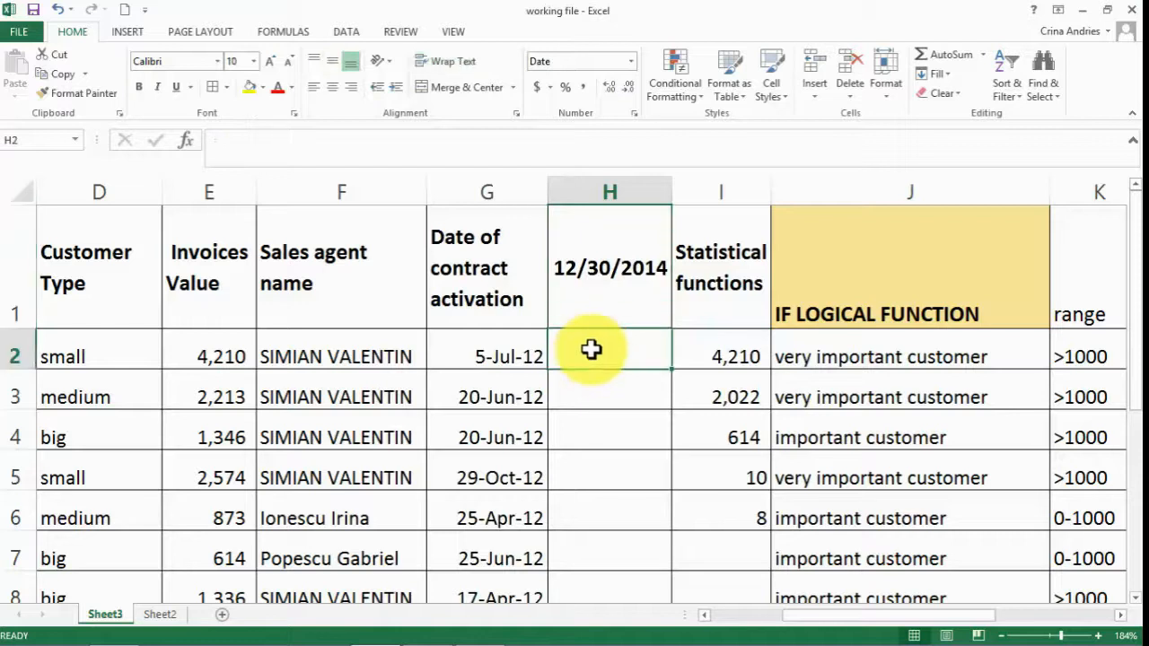
text(=)
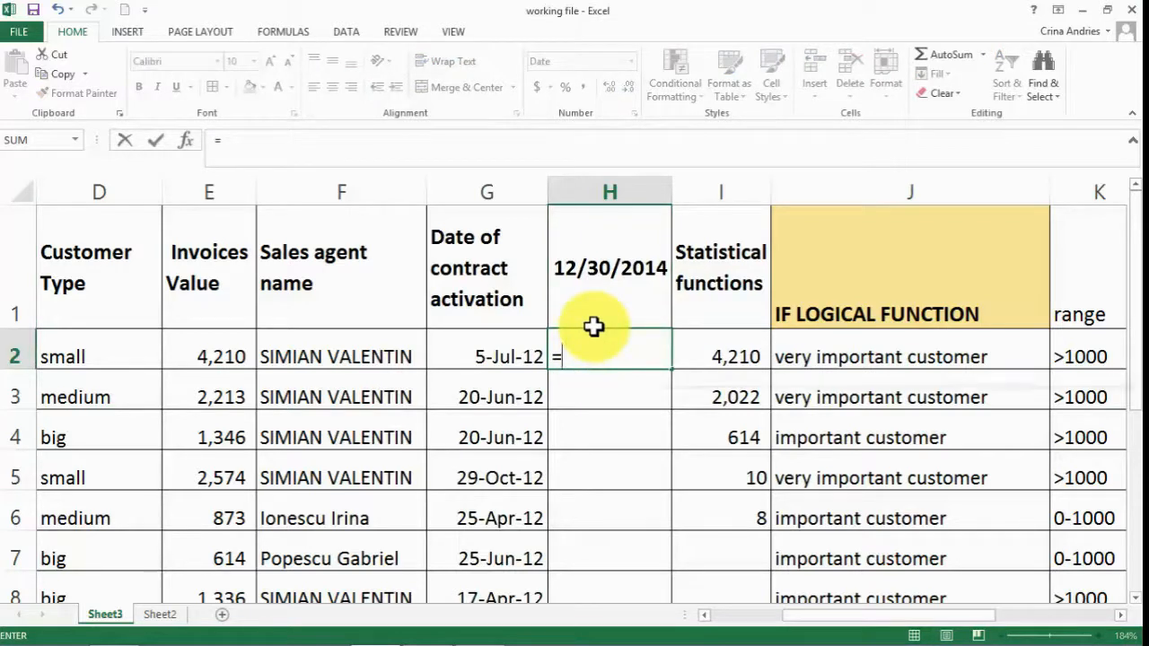
text(today())
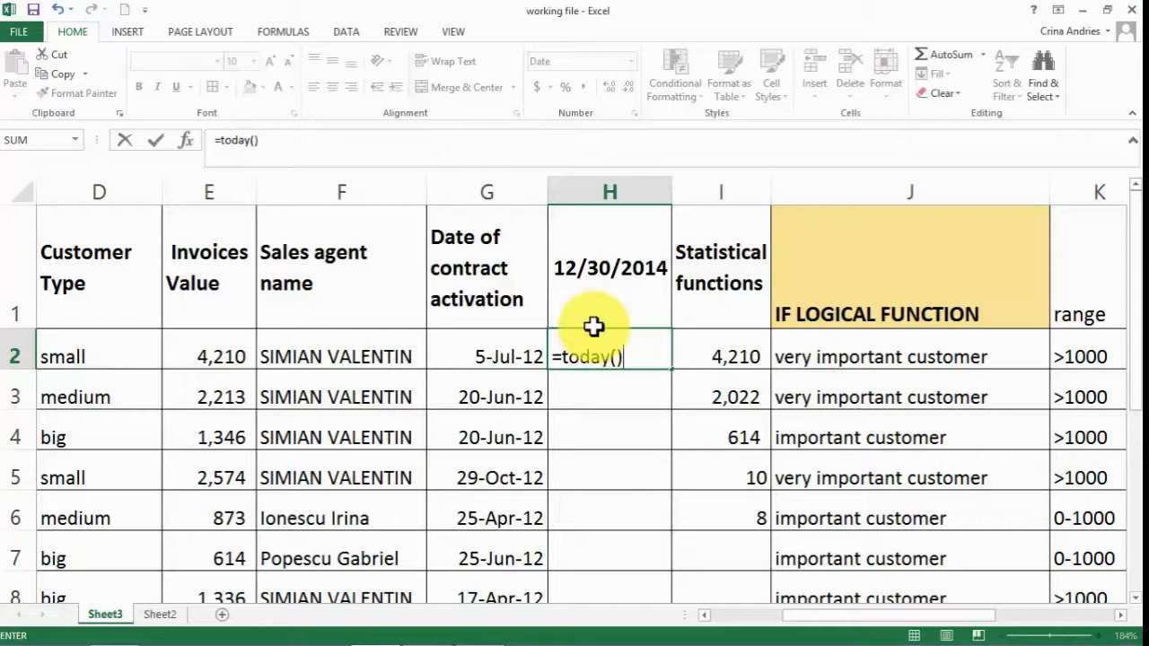
text(-)
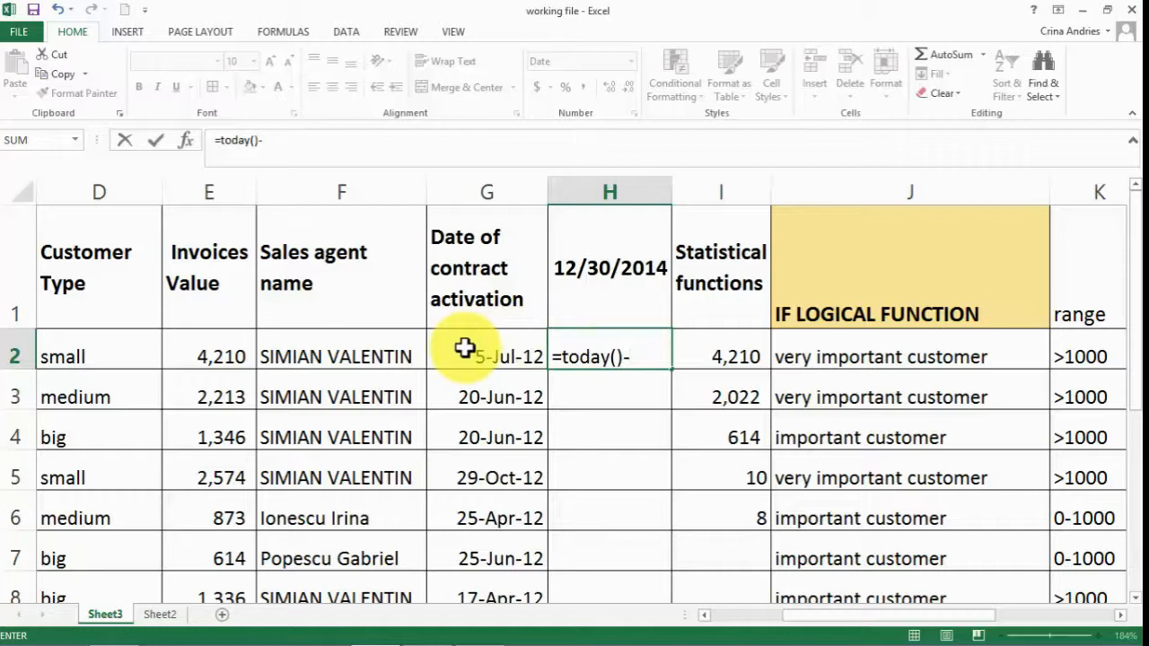
click(520, 354)
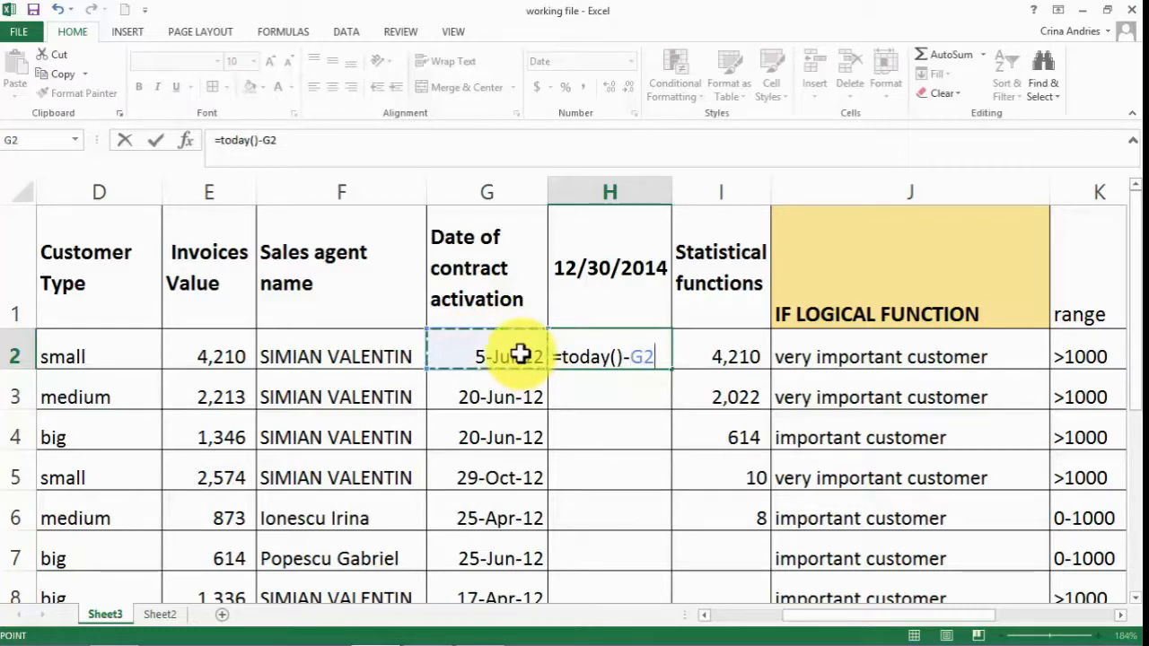
key(Return)
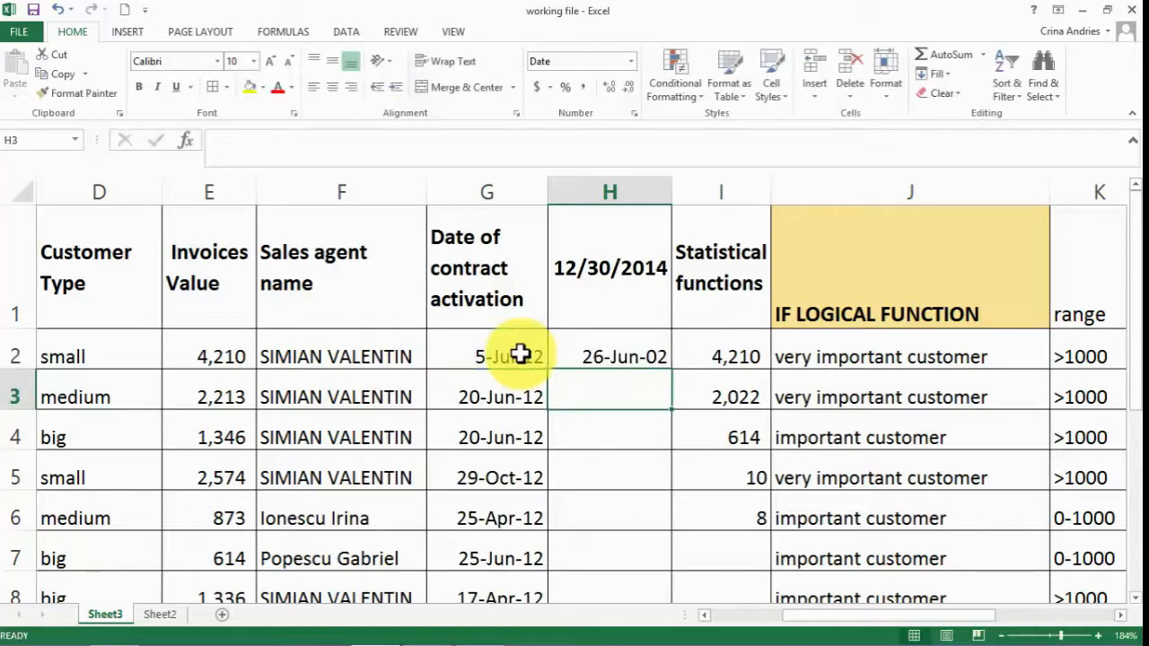
click(628, 348)
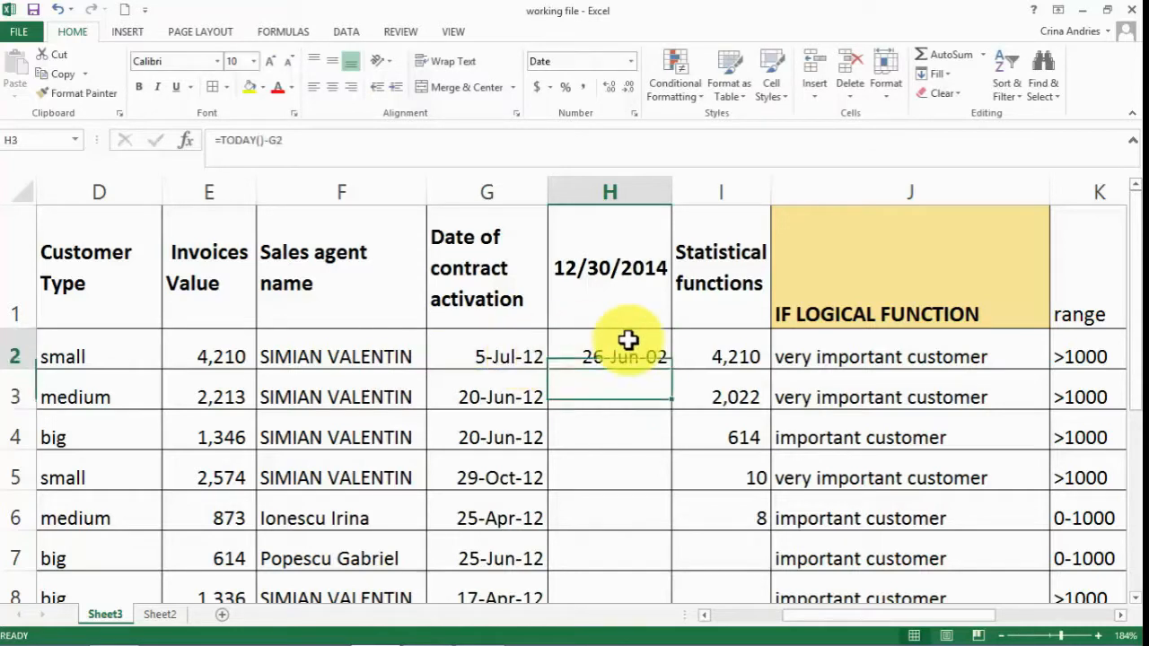
click(585, 90)
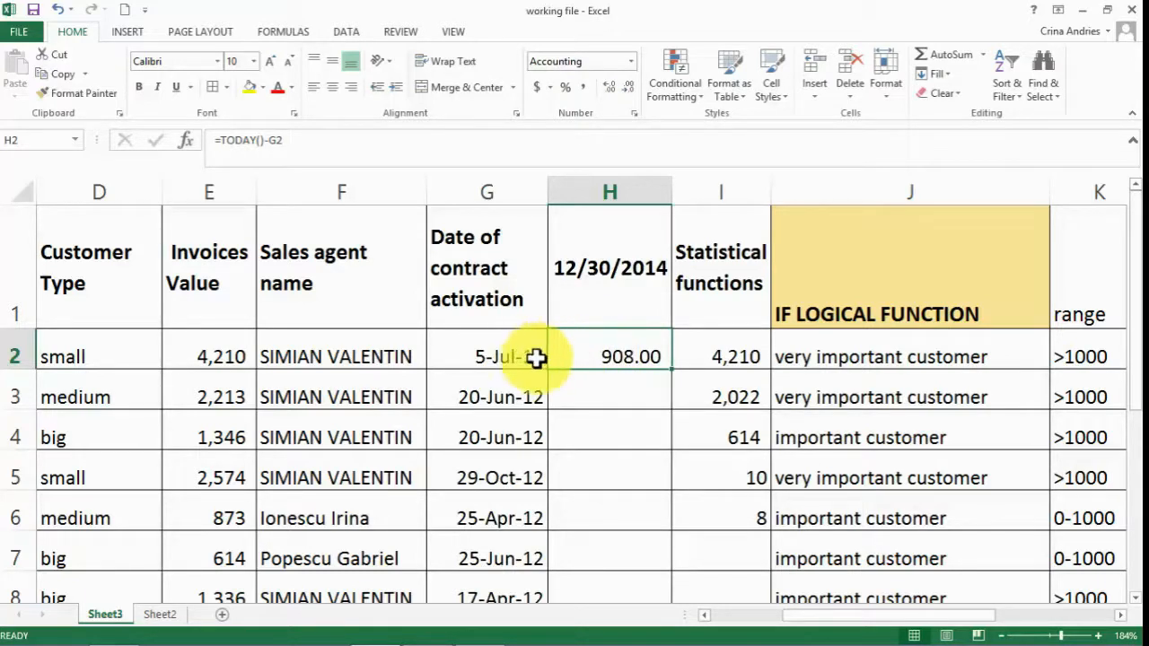
Copy the H2 formula down column H through row 11, the last row of activation dates
key(ctrl+c)
key(Down)
click(635, 351)
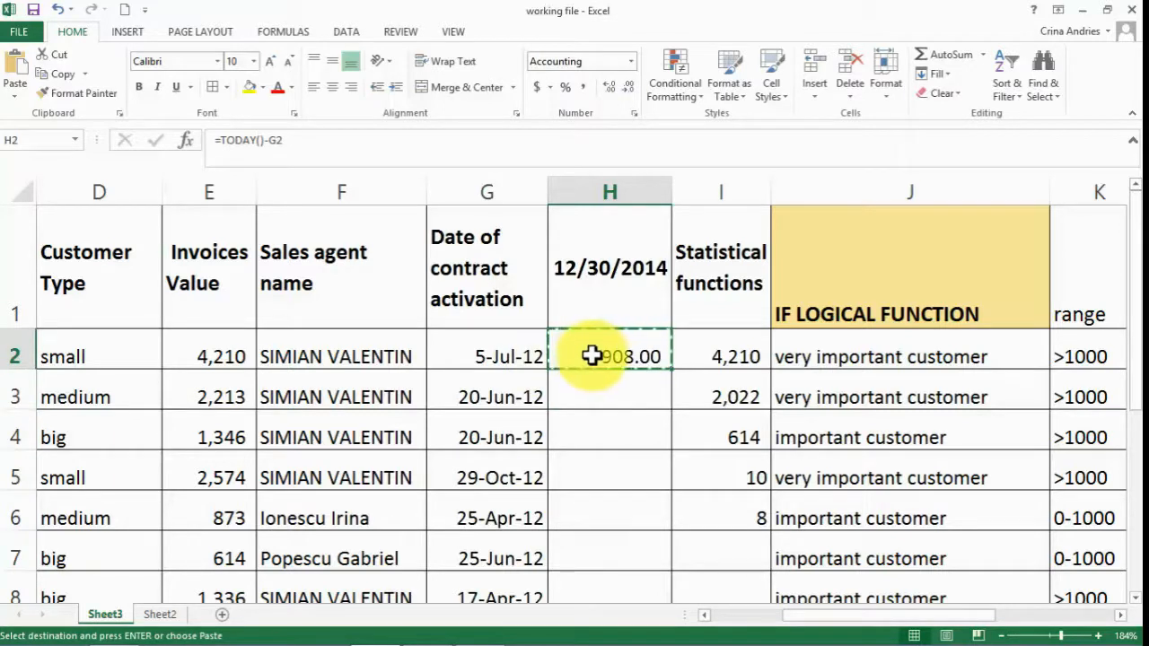
click(513, 356)
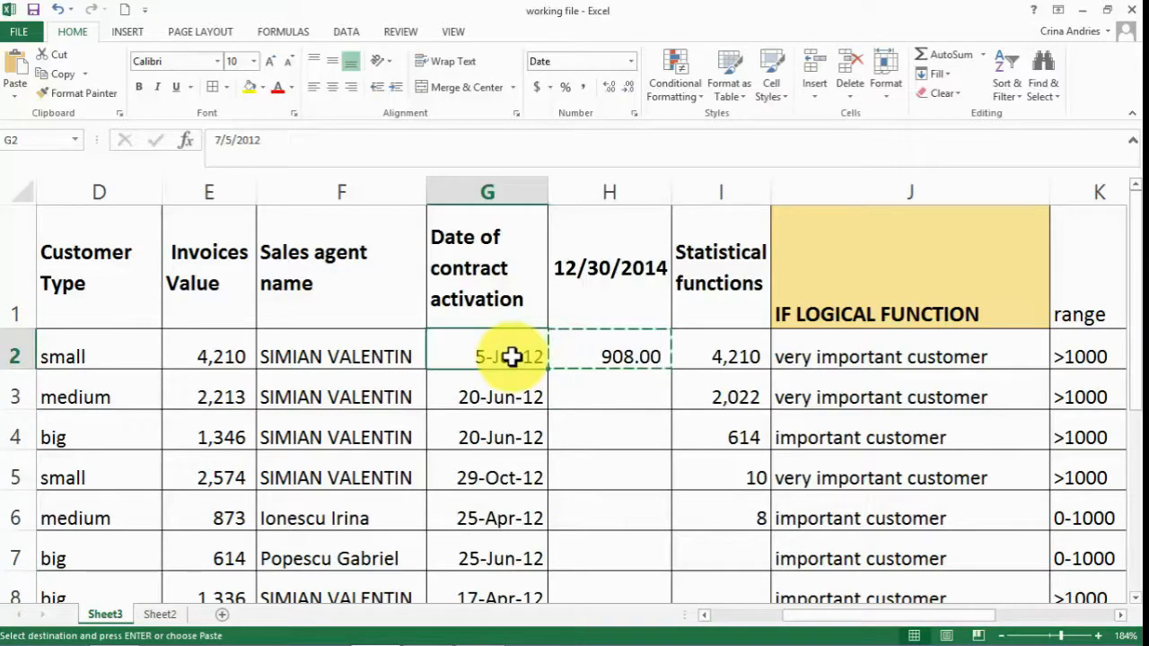
key(ctrl+Down)
key(Right)
key(ctrl+v)
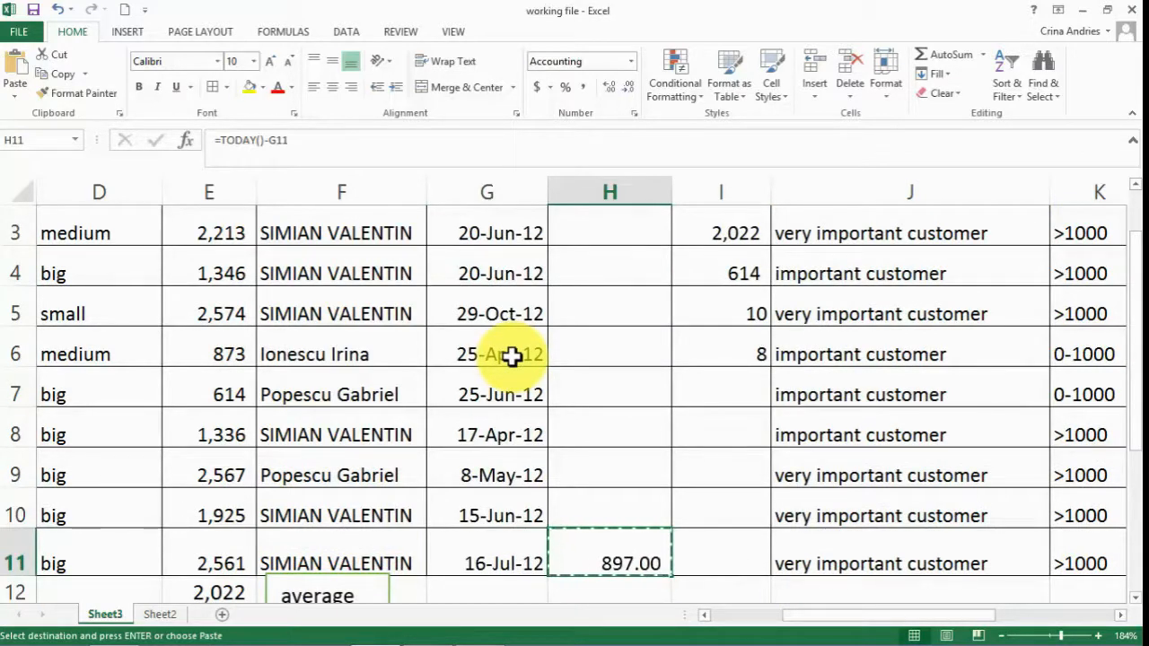
key(ctrl+shift+Up)
key(ctrl+v)
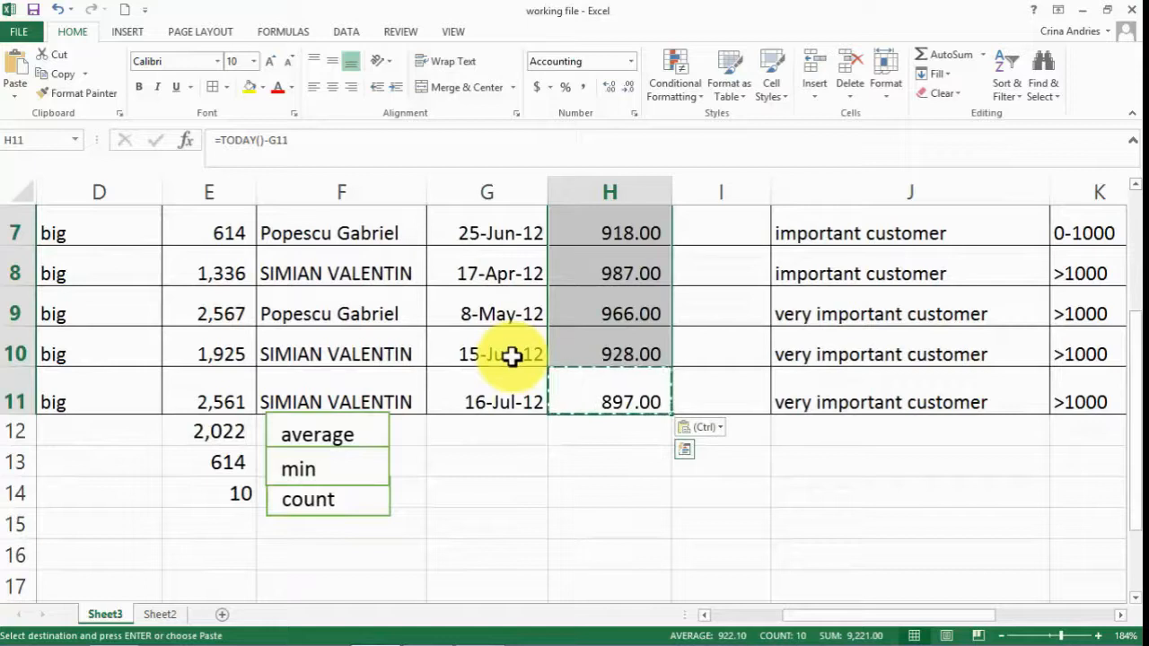
Examine the copied formulas in column H against the contract activation dates in column G for rows 2 to 6
key(ctrl+Up)
key(Down)
key(Down)
key(Up)
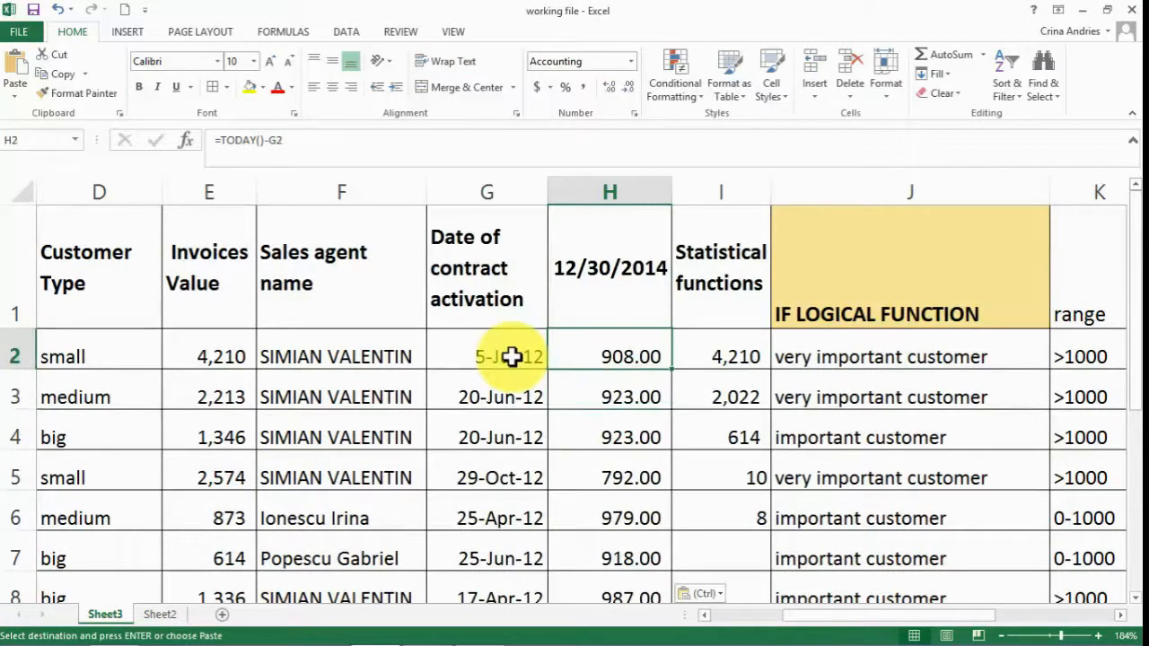
key(Down)
key(Left)
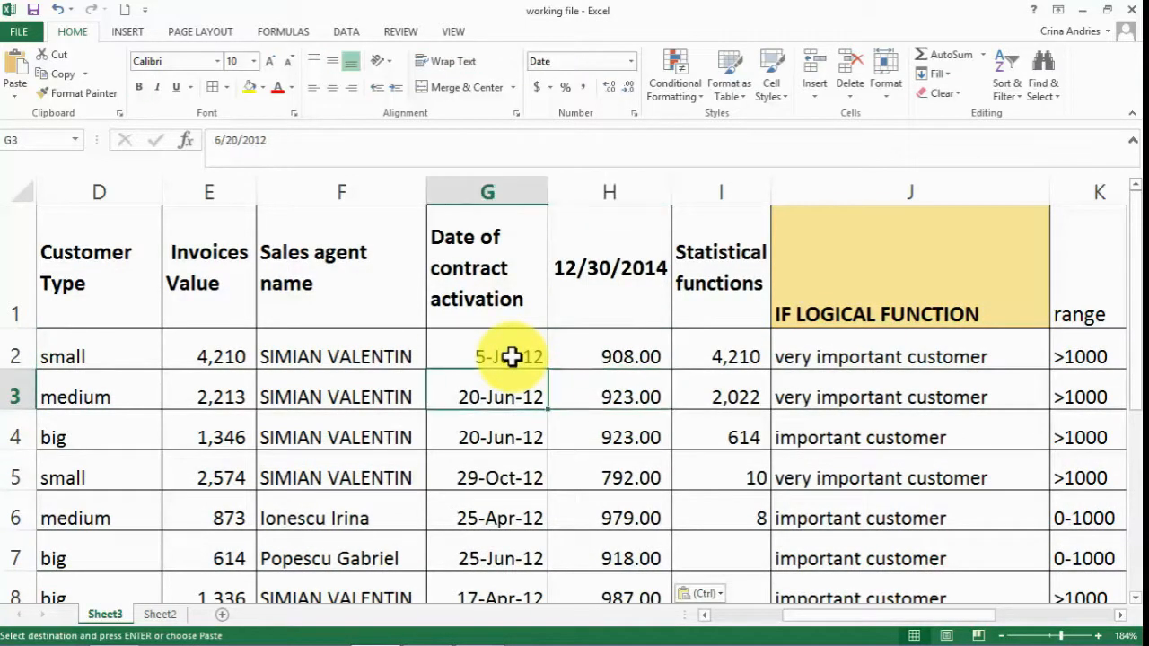
key(Right)
key(Up)
key(Down)
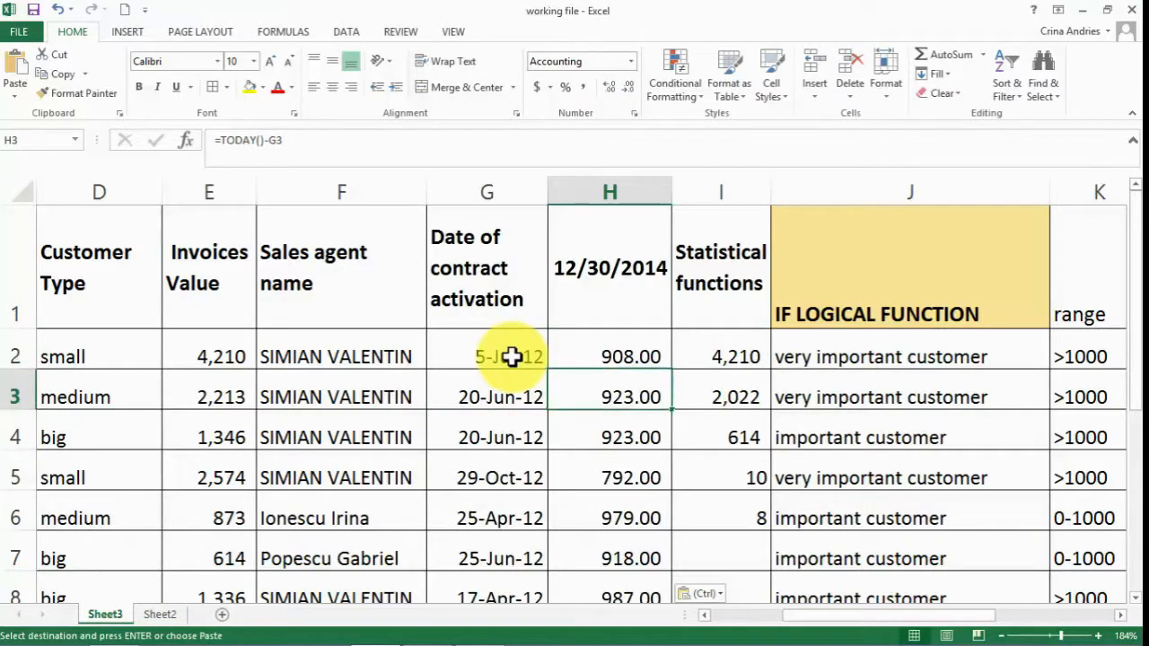
key(Left)
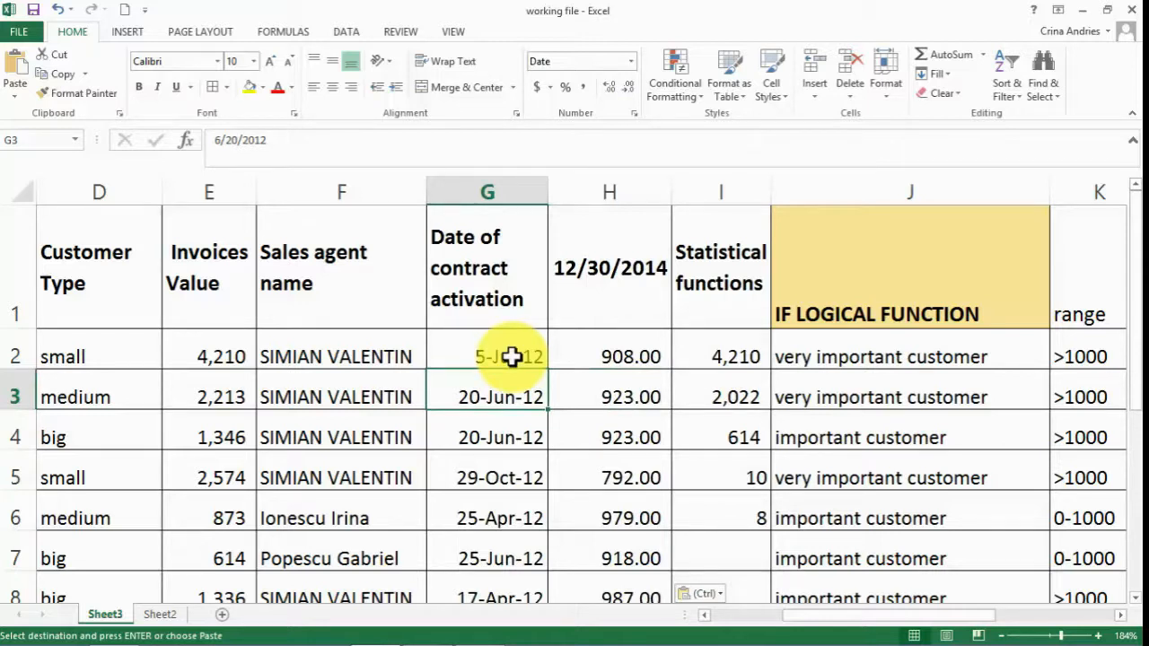
key(Right)
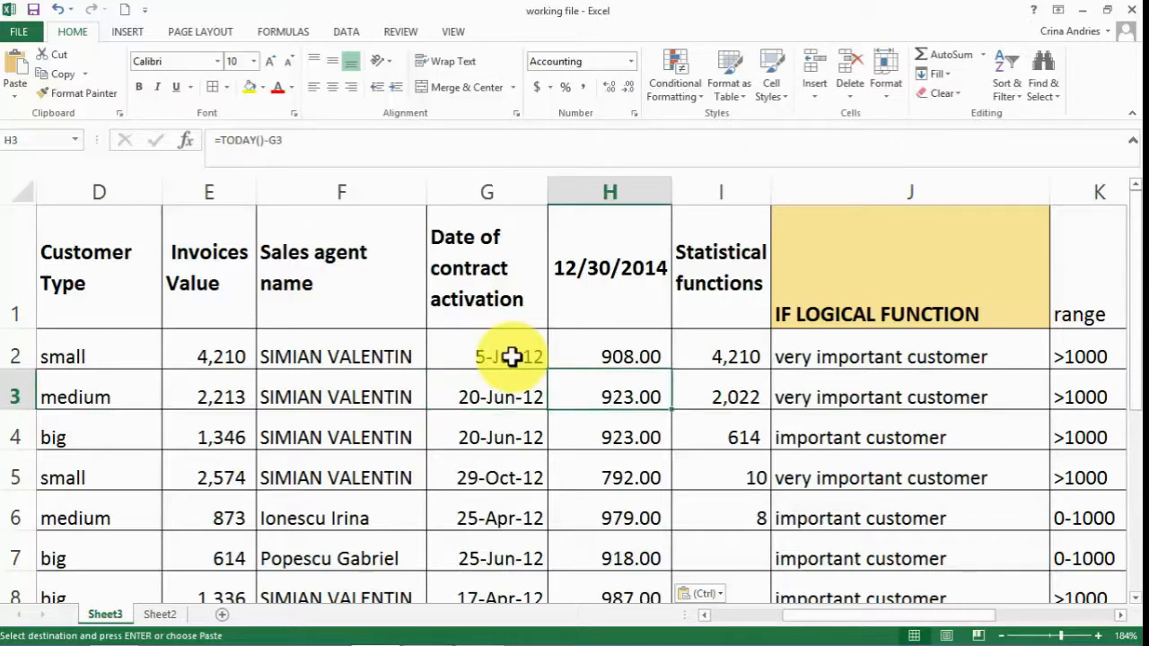
key(Down)
key(Left)
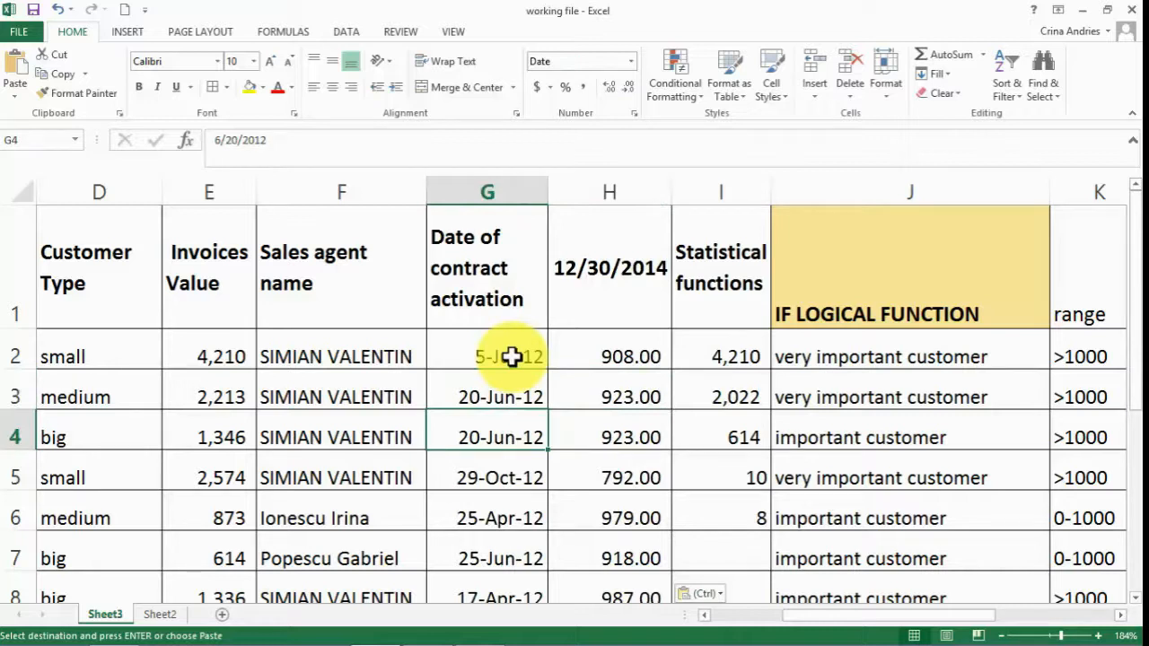
key(Down)
key(Down)
key(Up)
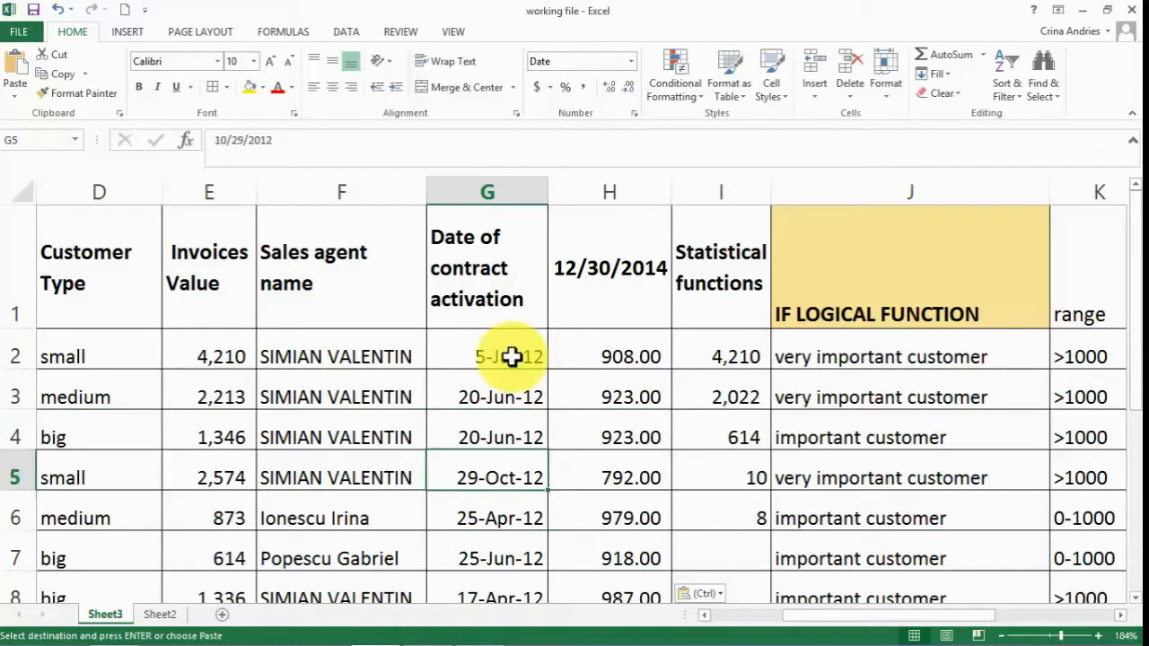
key(Down)
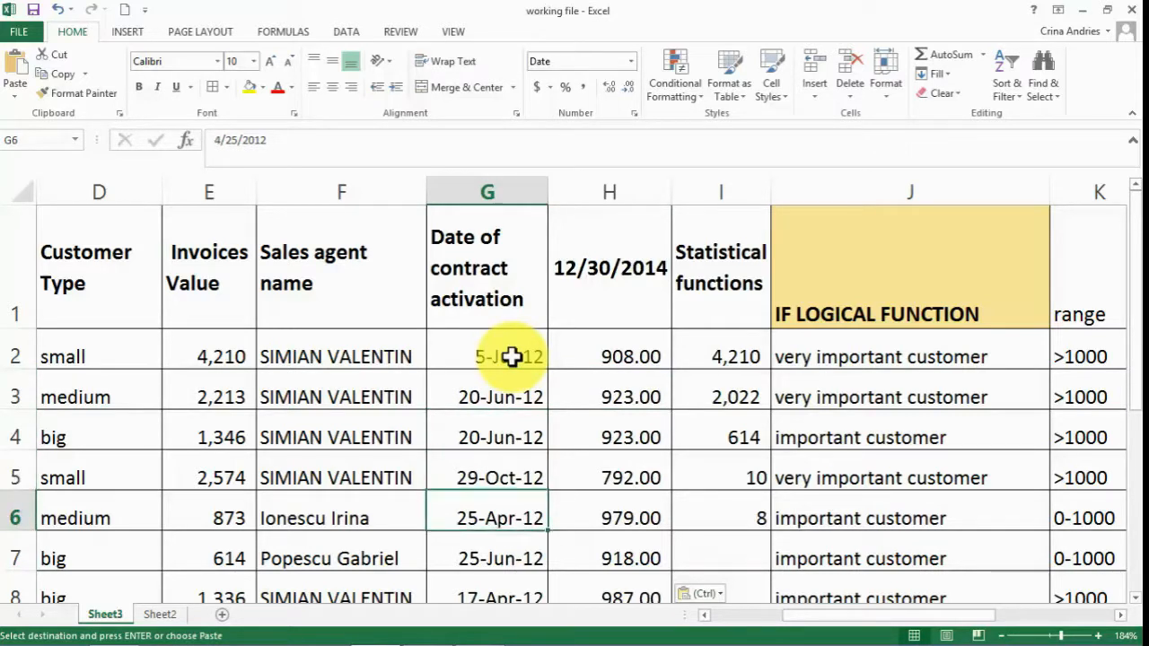
key(Right)
key(Left)
key(Right)
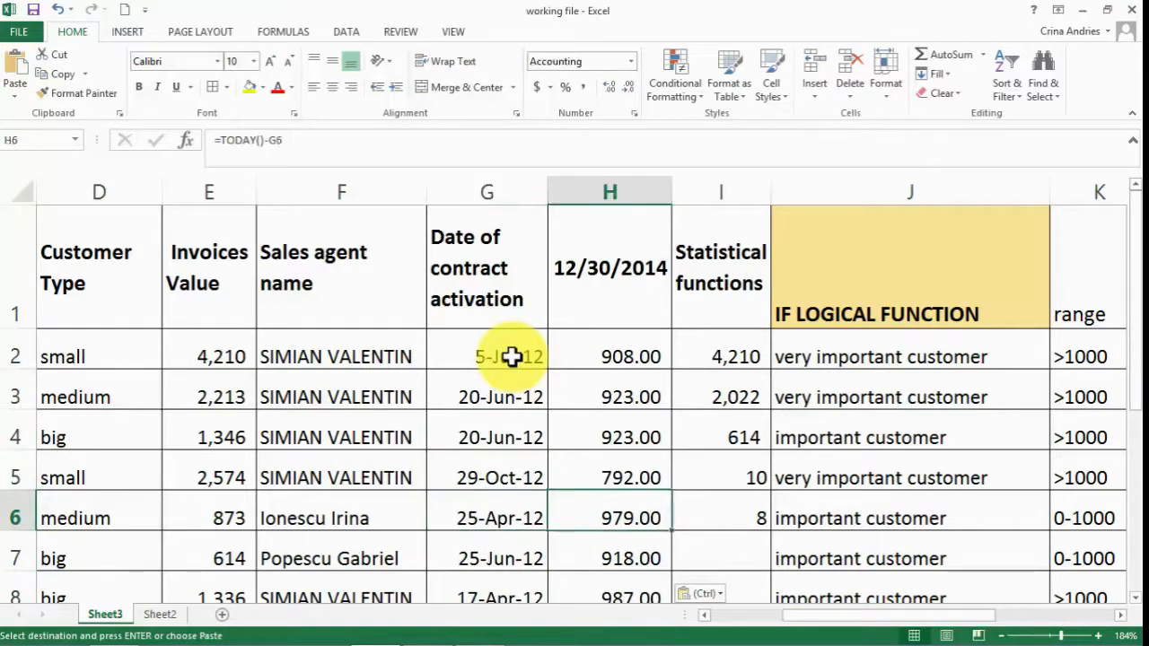
key(Up)
key(Up)
key(Up)
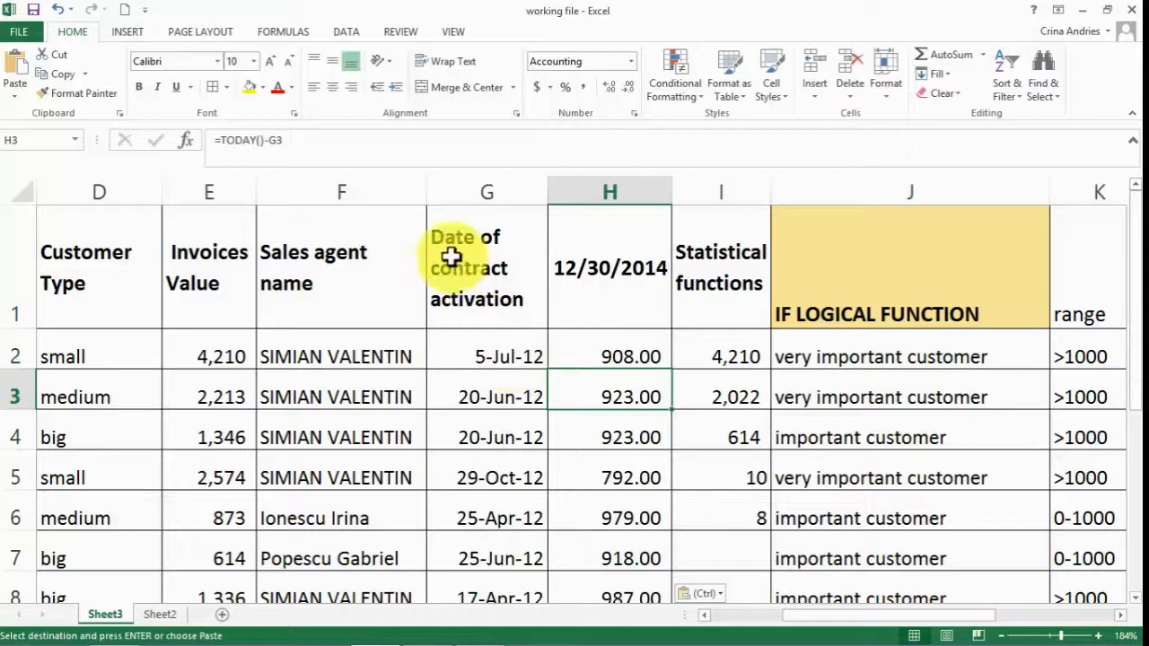
Insert another blank column before Statistical functions and enter the heading "day of date activation" in I1
click(629, 246)
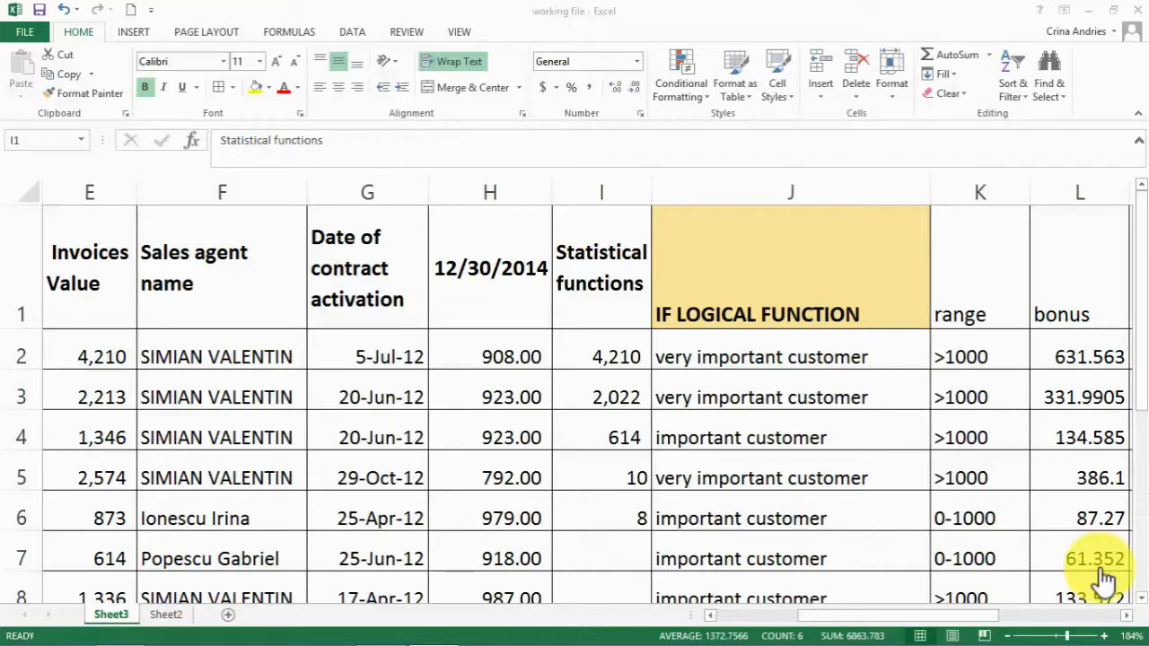
click(617, 193)
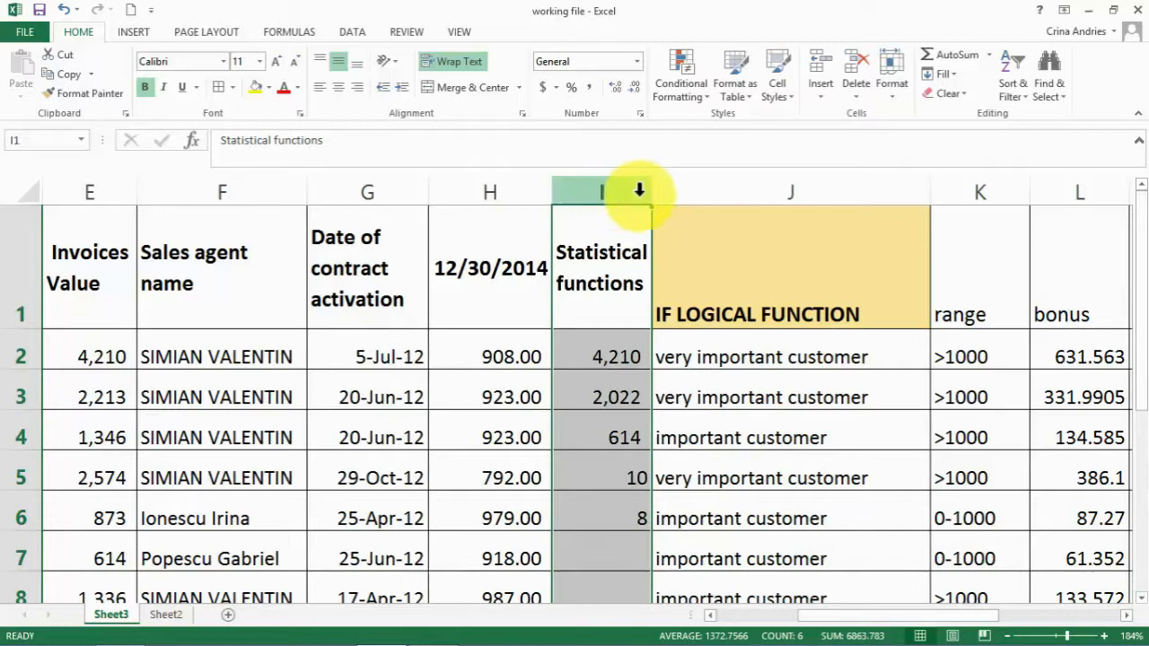
right_click(628, 191)
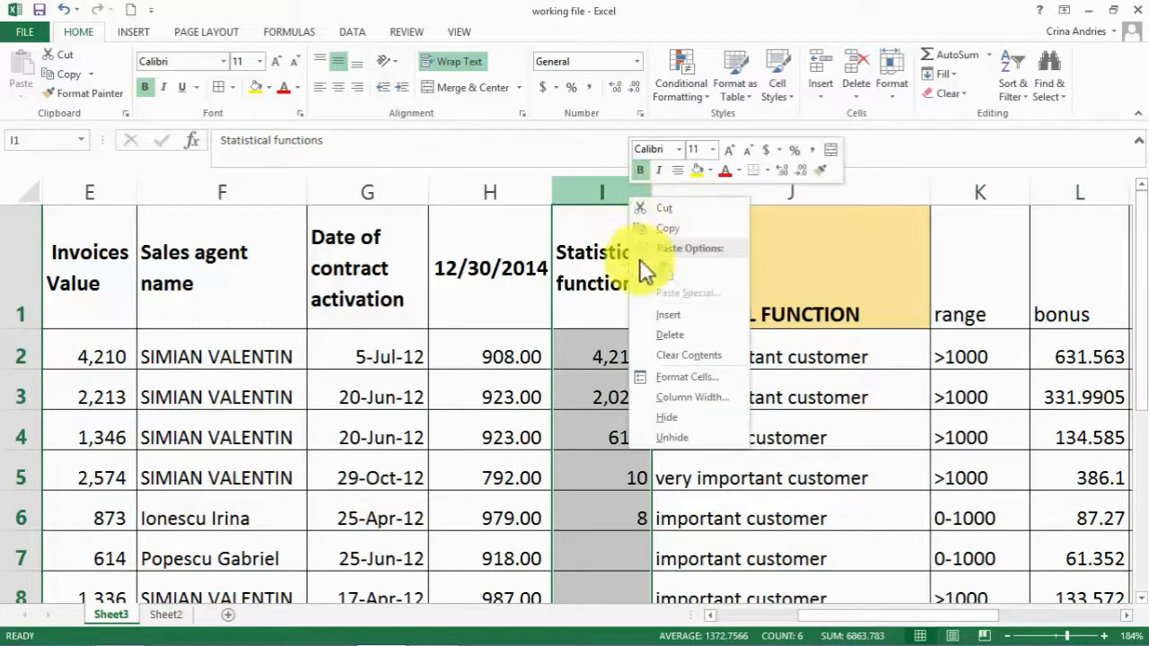
click(656, 313)
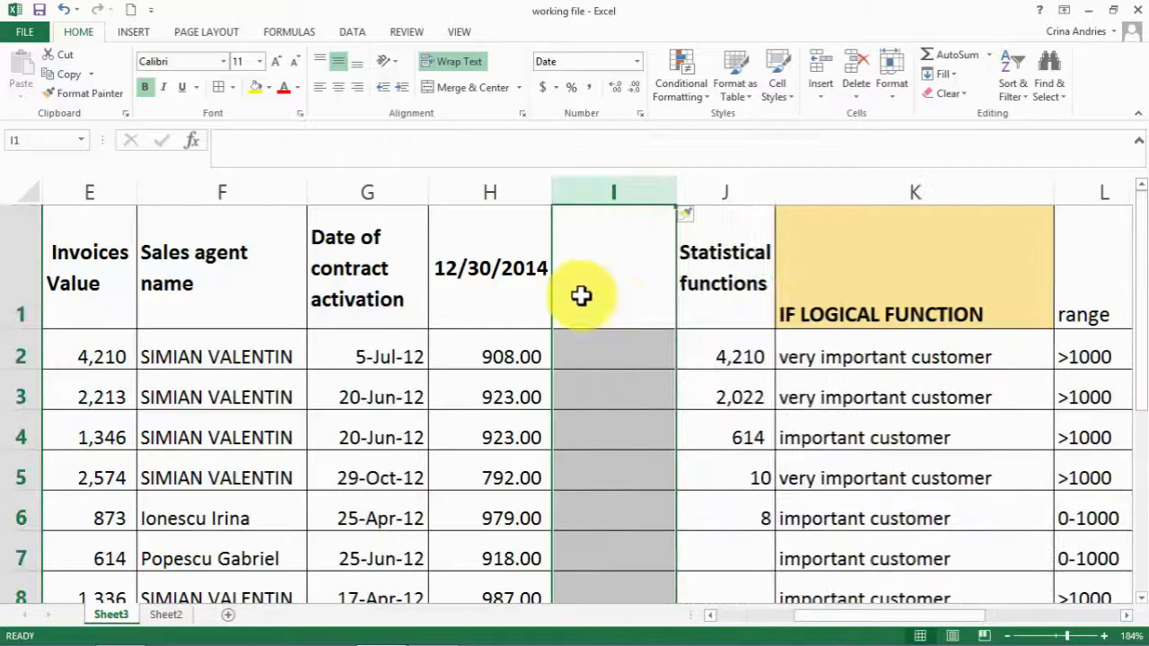
click(601, 285)
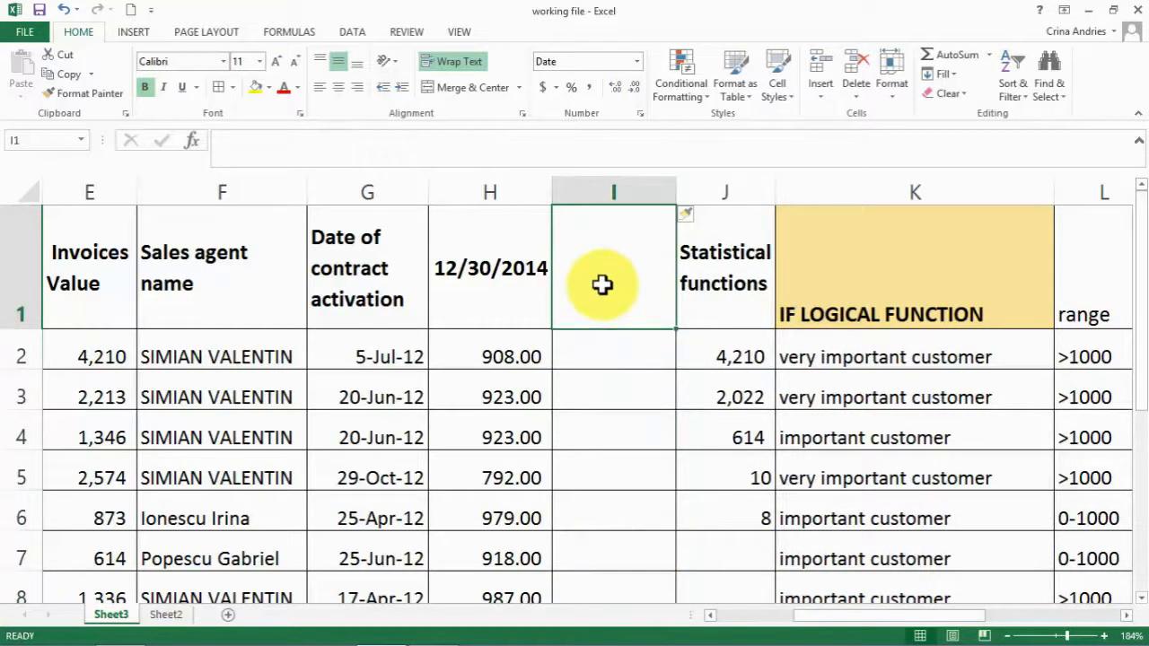
text(day of date activation)
key(Return)
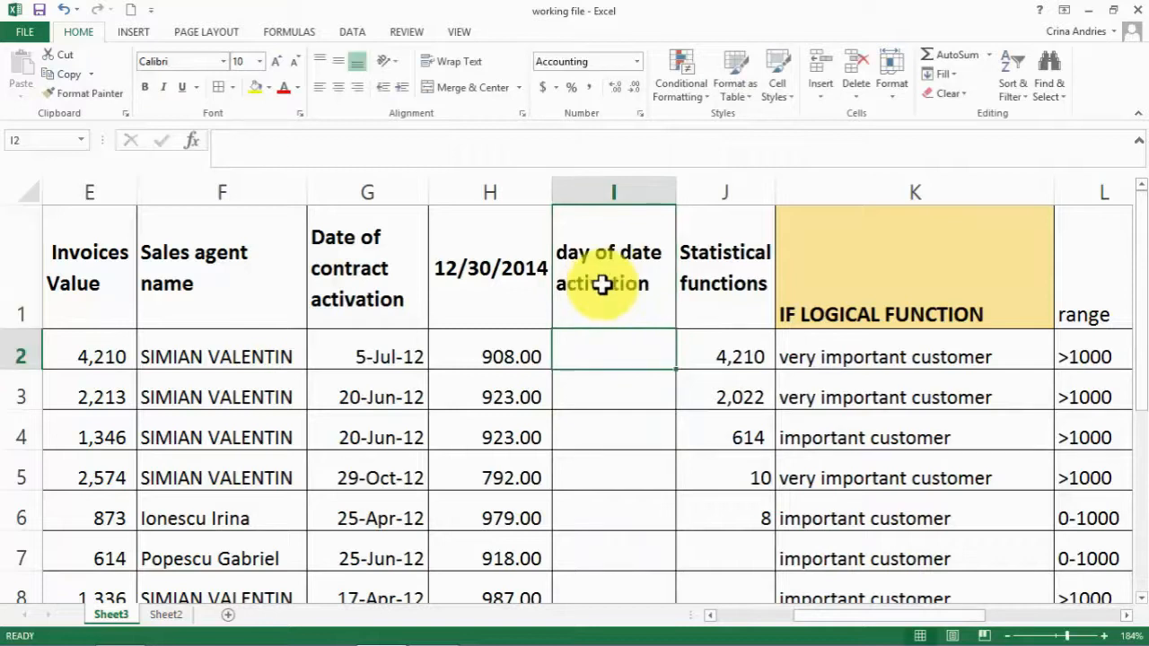
Extract the day of the contract activation date in I2 with the formula =DAY(G2)
text(=)
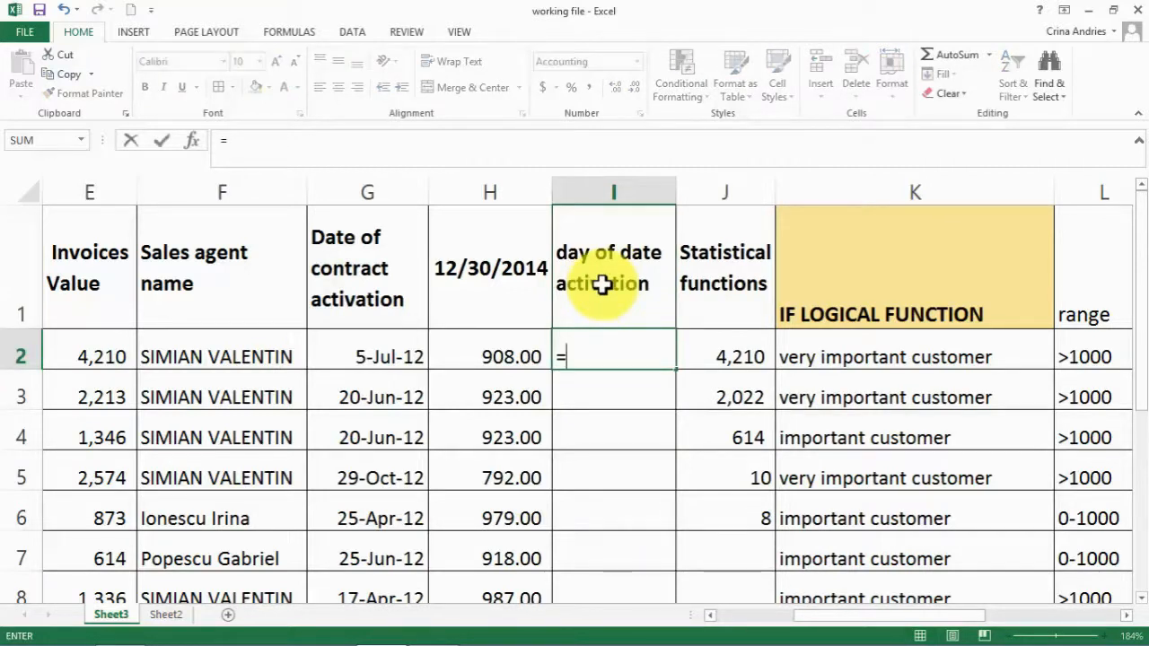
text(da)
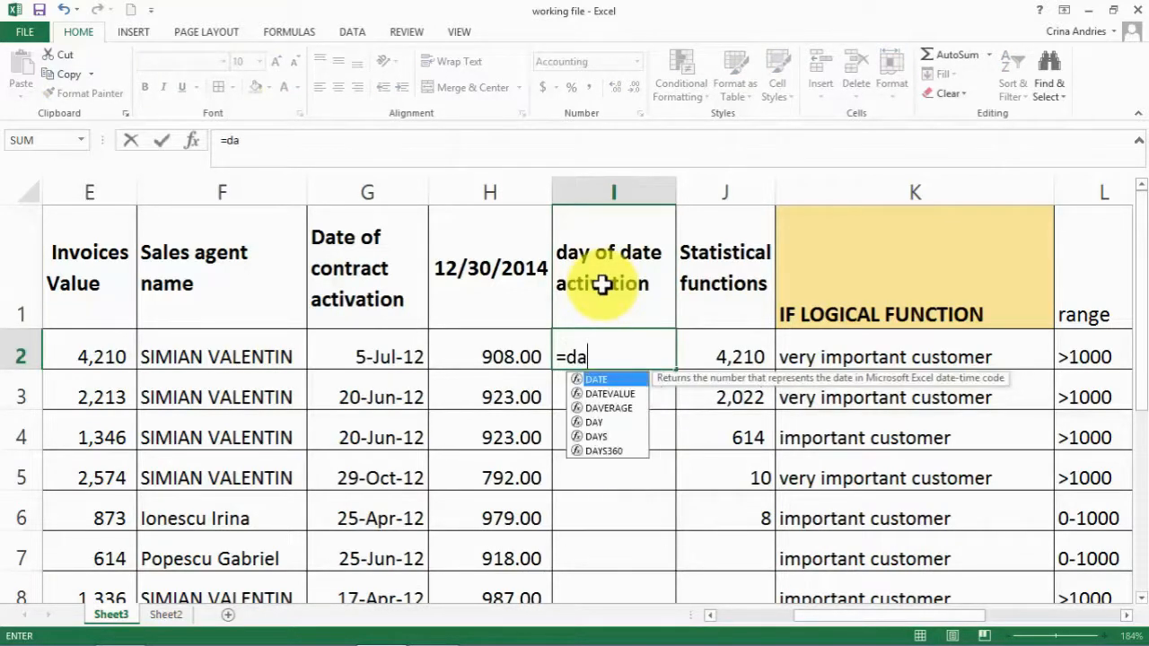
text(y())
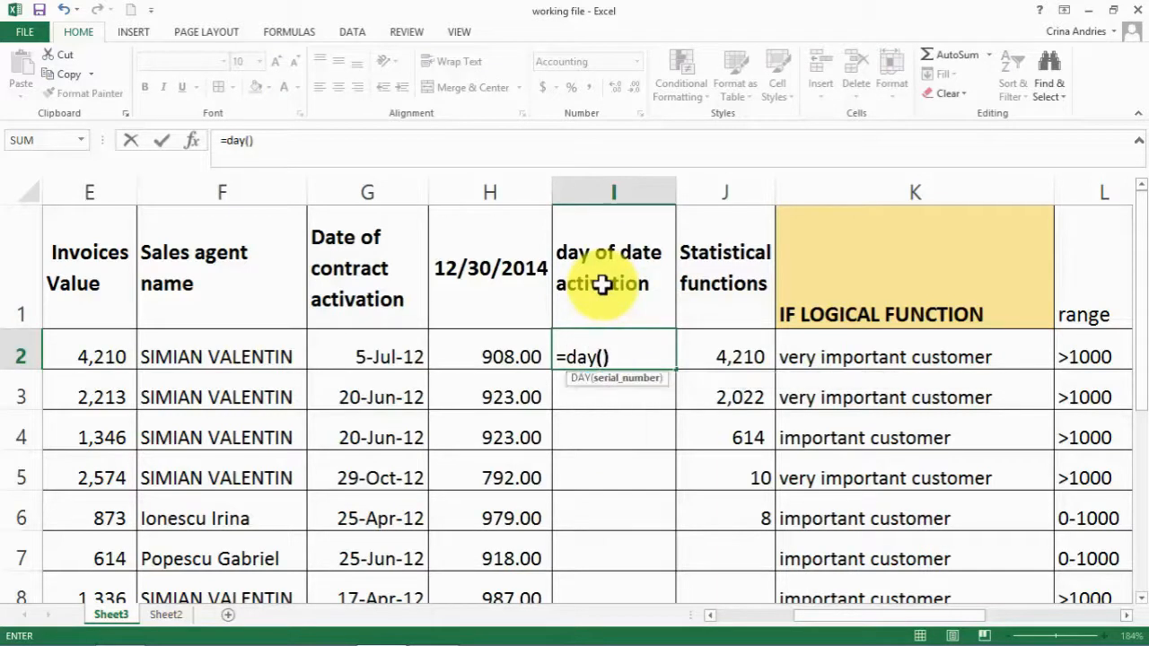
click(603, 358)
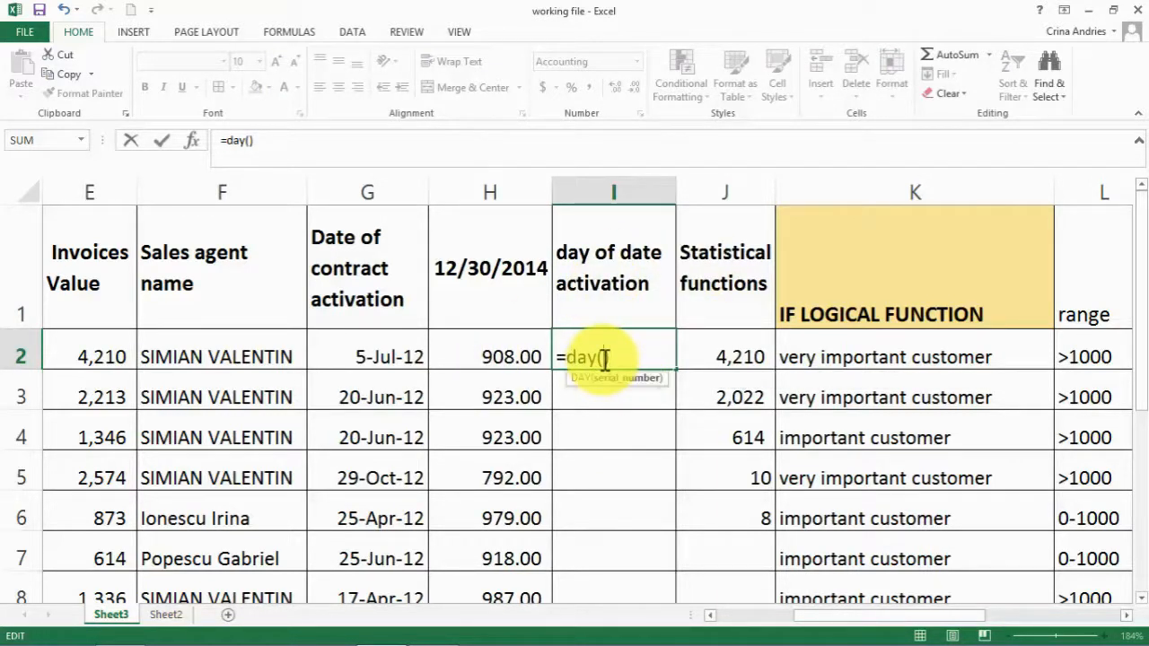
click(404, 351)
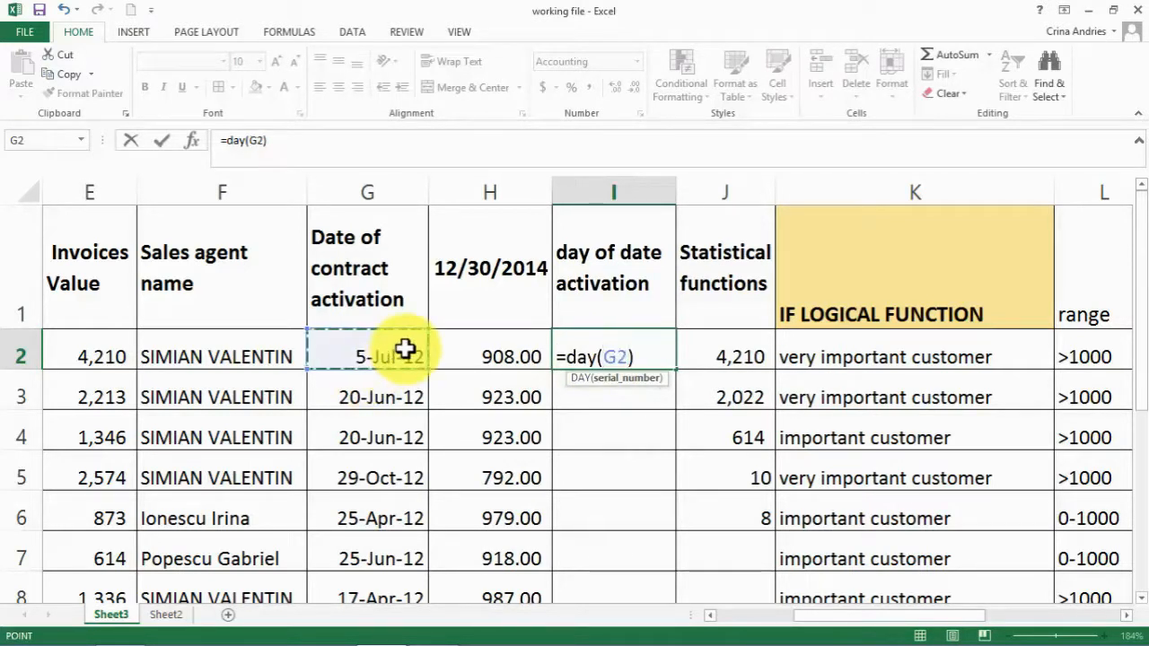
key(Return)
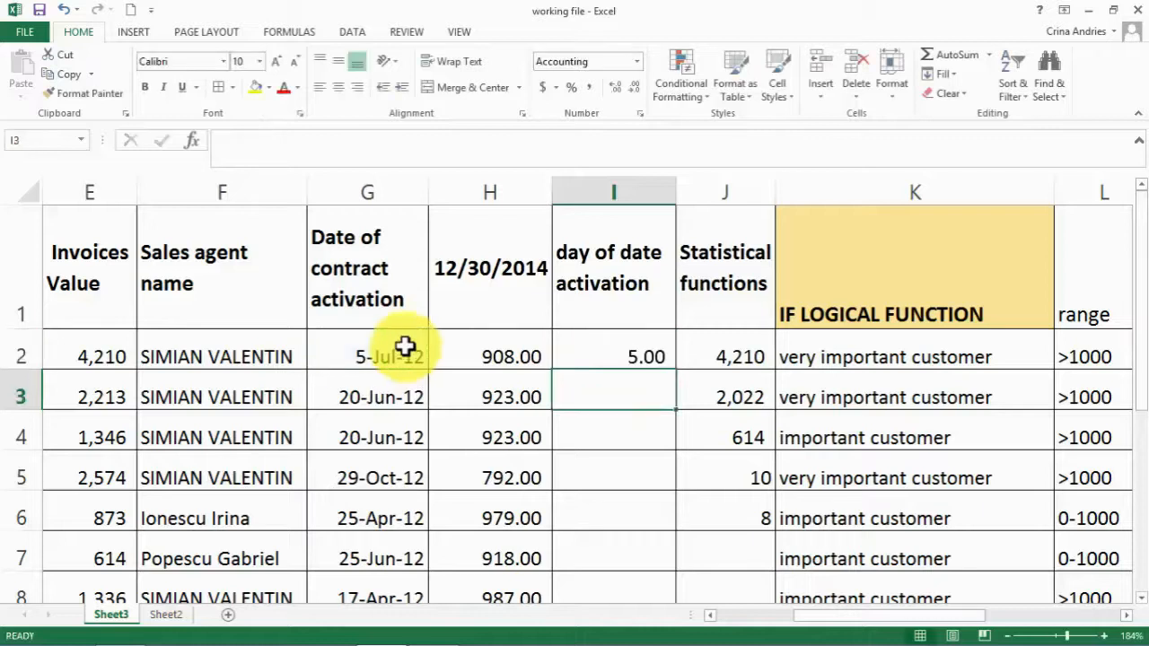
Copy the I2 day formula down column I through row 11, the last row of activation dates
click(659, 343)
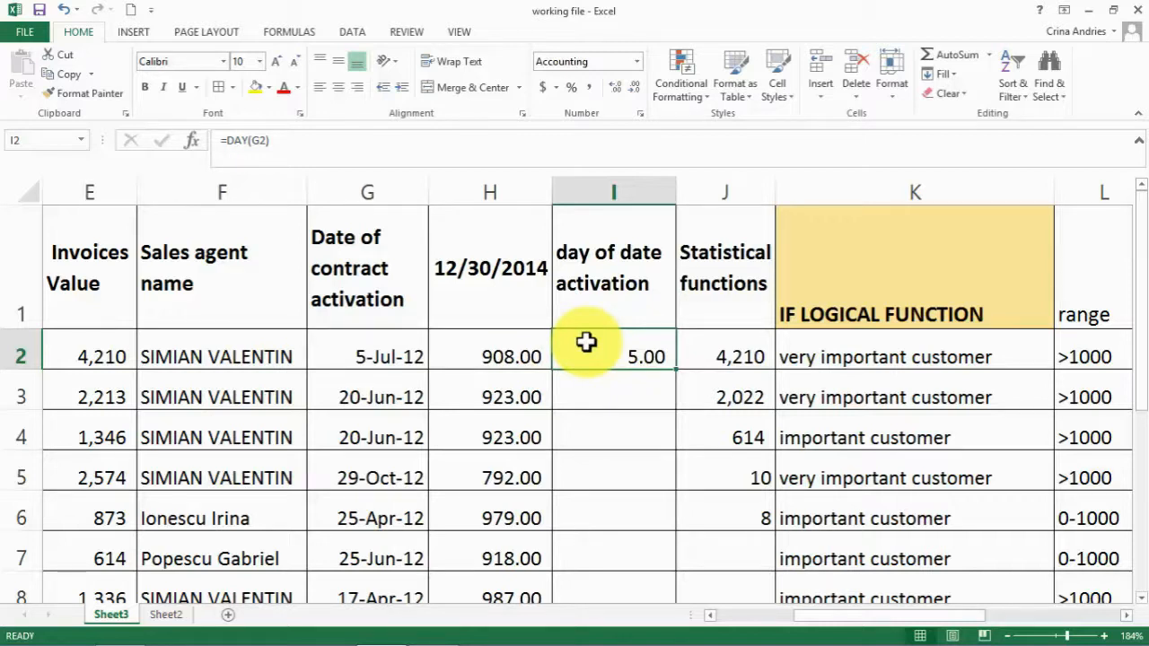
key(ctrl+c)
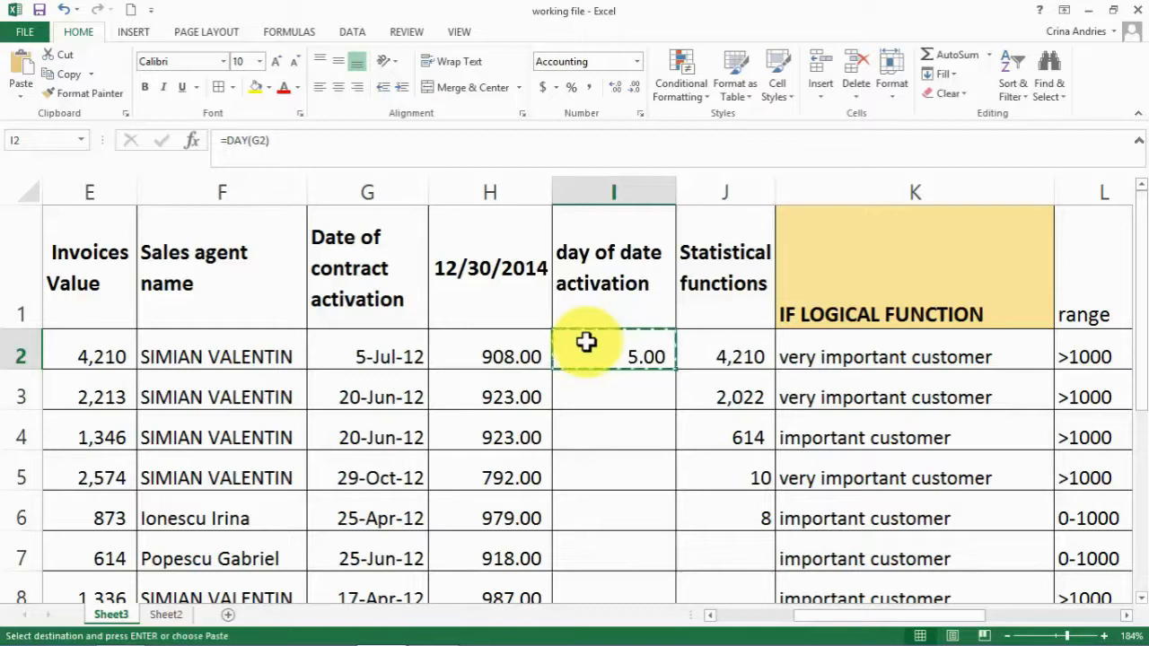
key(Left)
key(ctrl+Down)
key(Right)
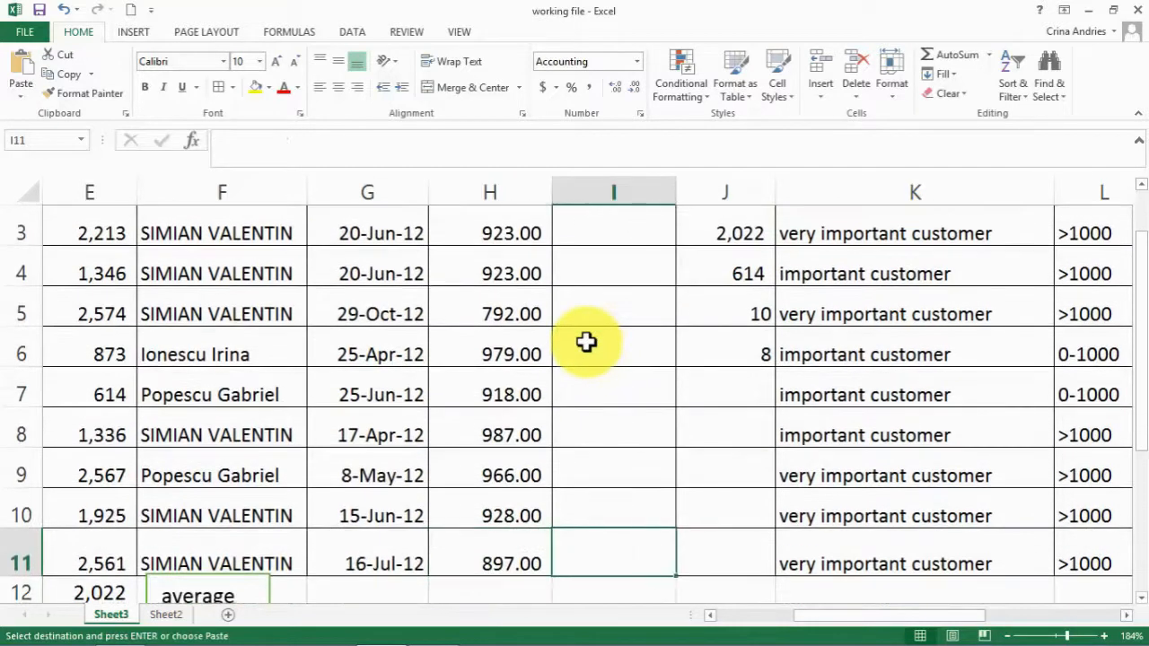
key(ctrl+v)
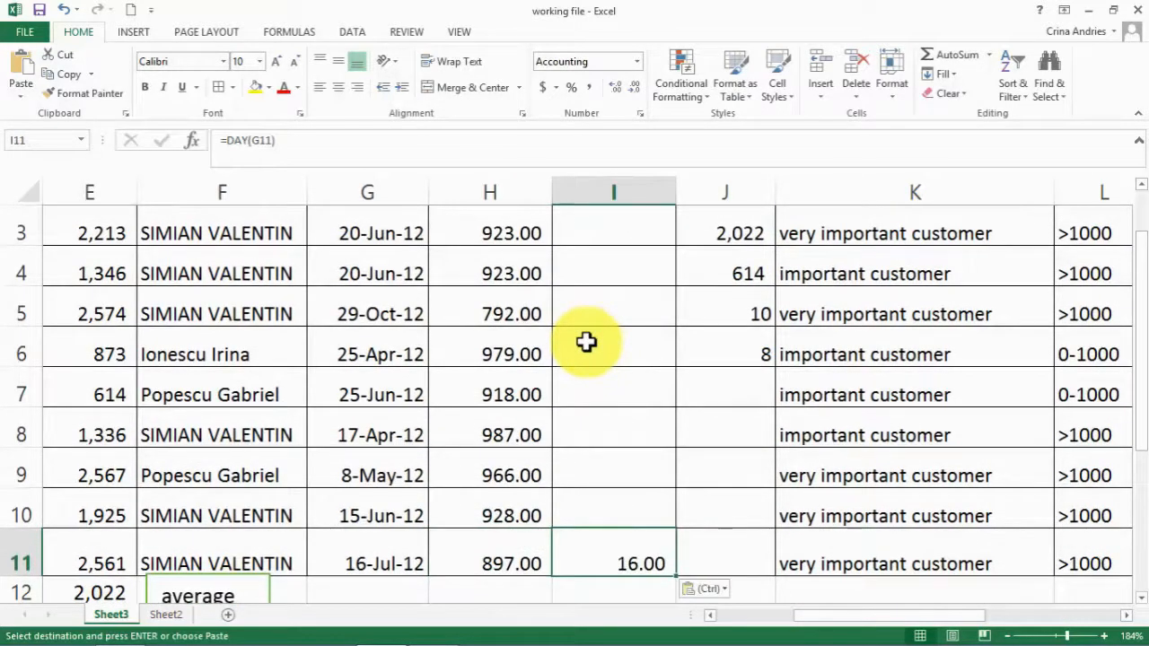
key(ctrl+c)
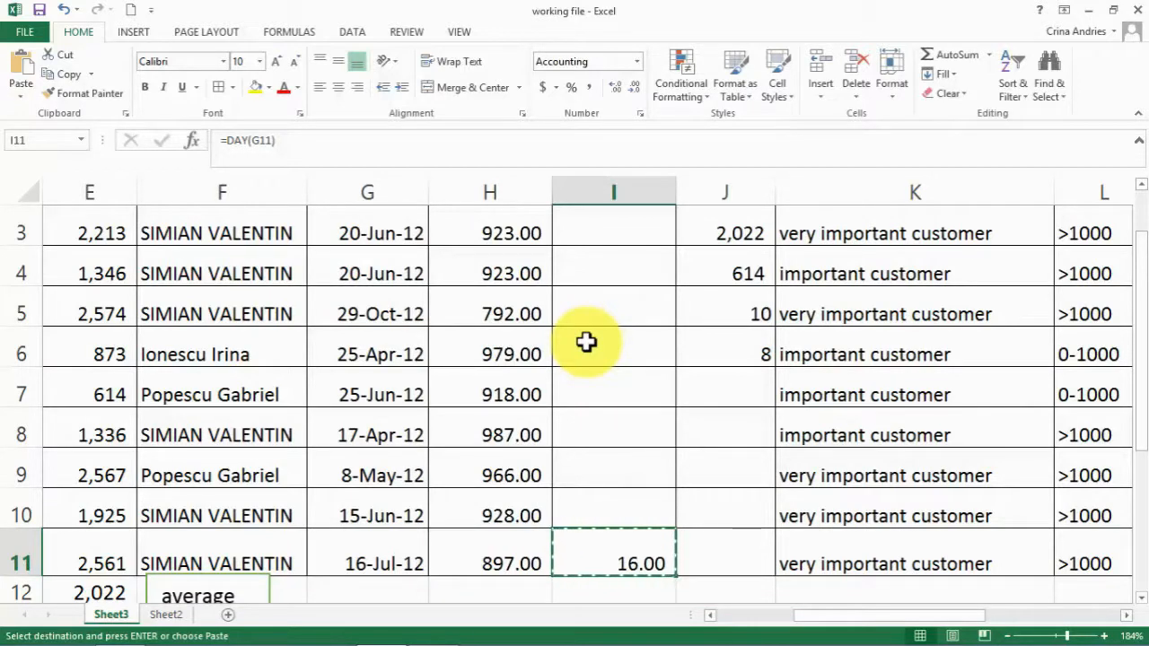
key(ctrl+shift+Up)
key(ctrl+v)
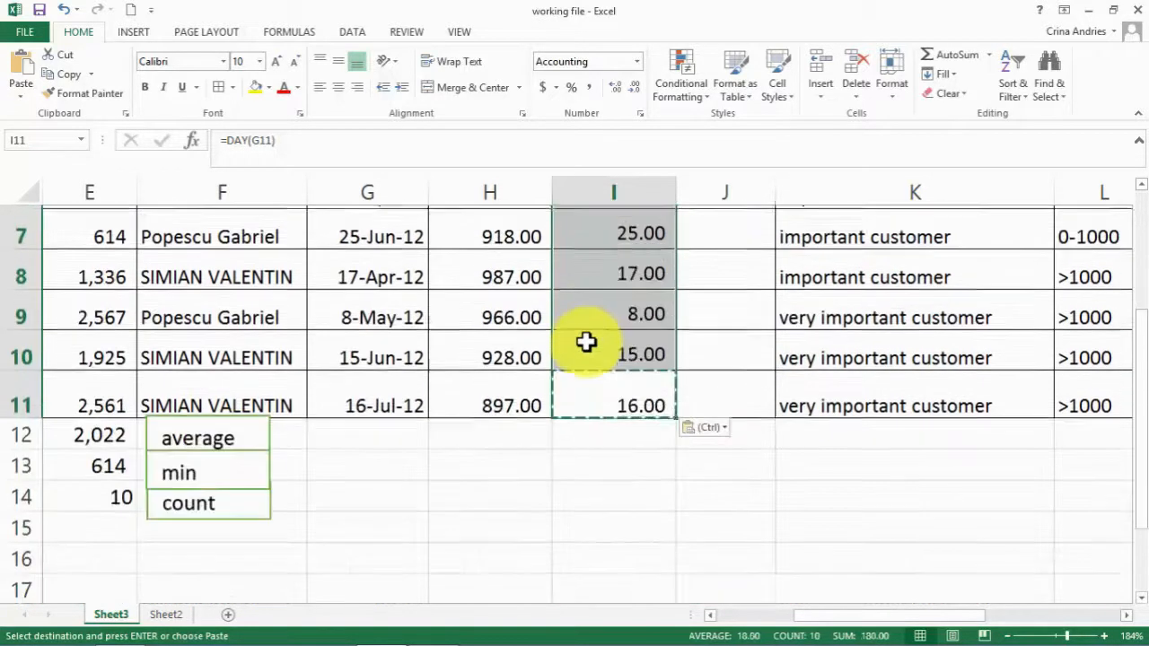
Examine the copied day formulas in column I from row 2 to row 10 against the activation dates
key(ctrl+Up)
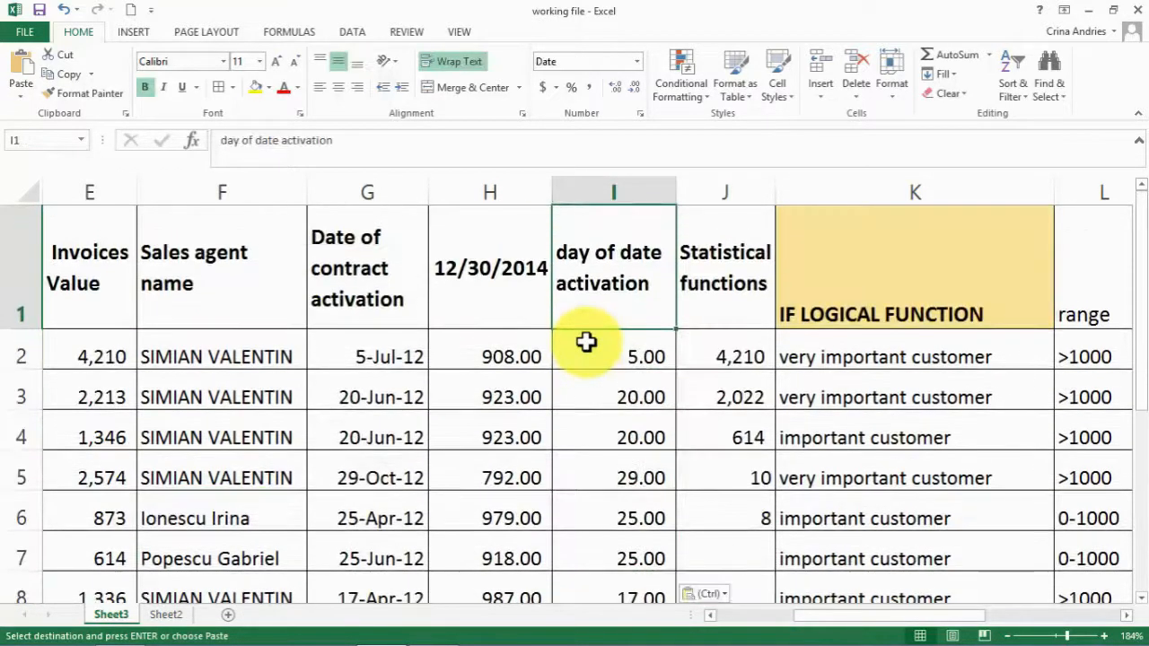
key(Down)
key(Down)
key(Down)
key(Down)
key(Down)
key(Down)
key(Down)
key(Down)
key(Down)
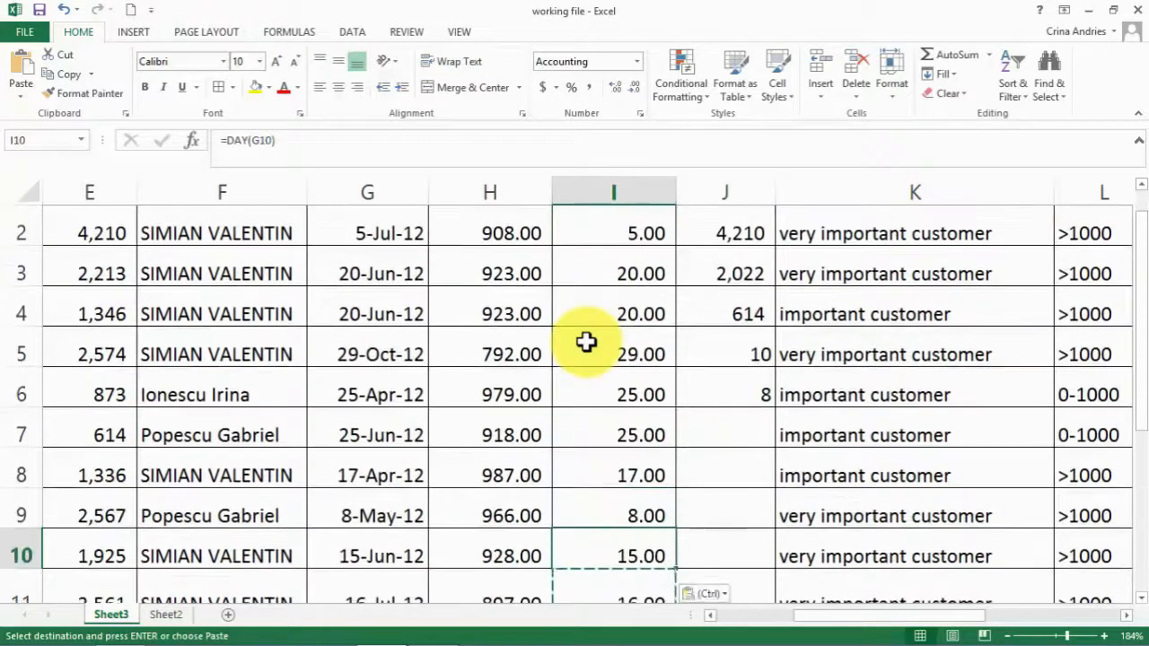
key(ctrl+Up)
Insert a blank column before Statistical functions and enter the heading "month of date activation" in J1
click(700, 298)
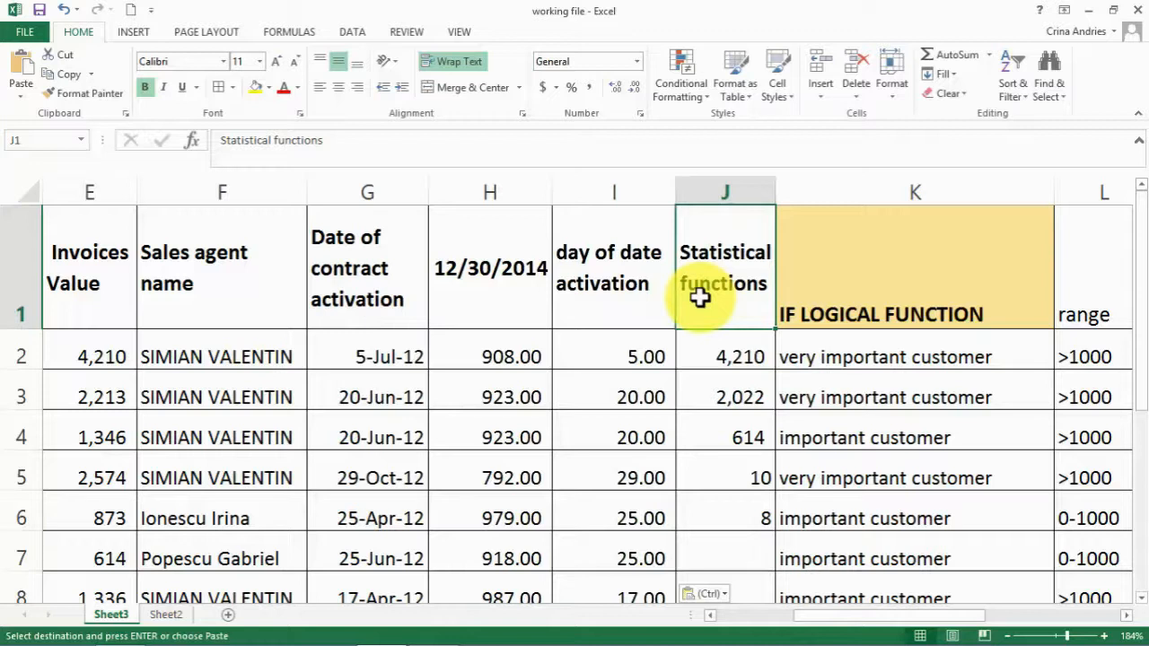
click(751, 191)
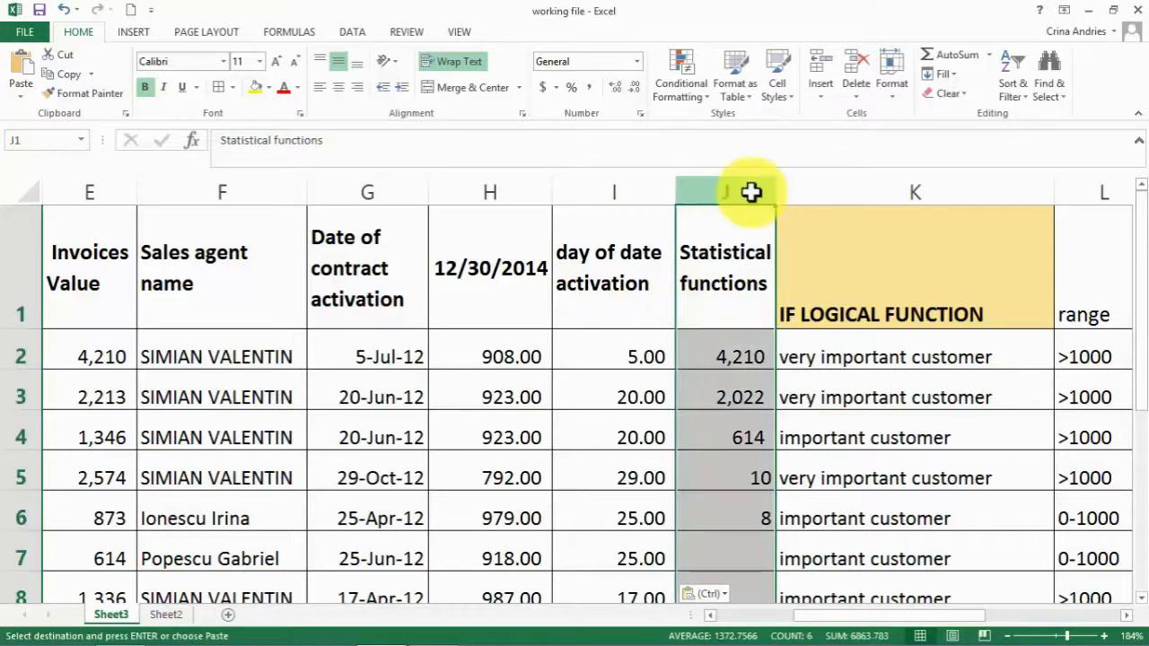
right_click(758, 180)
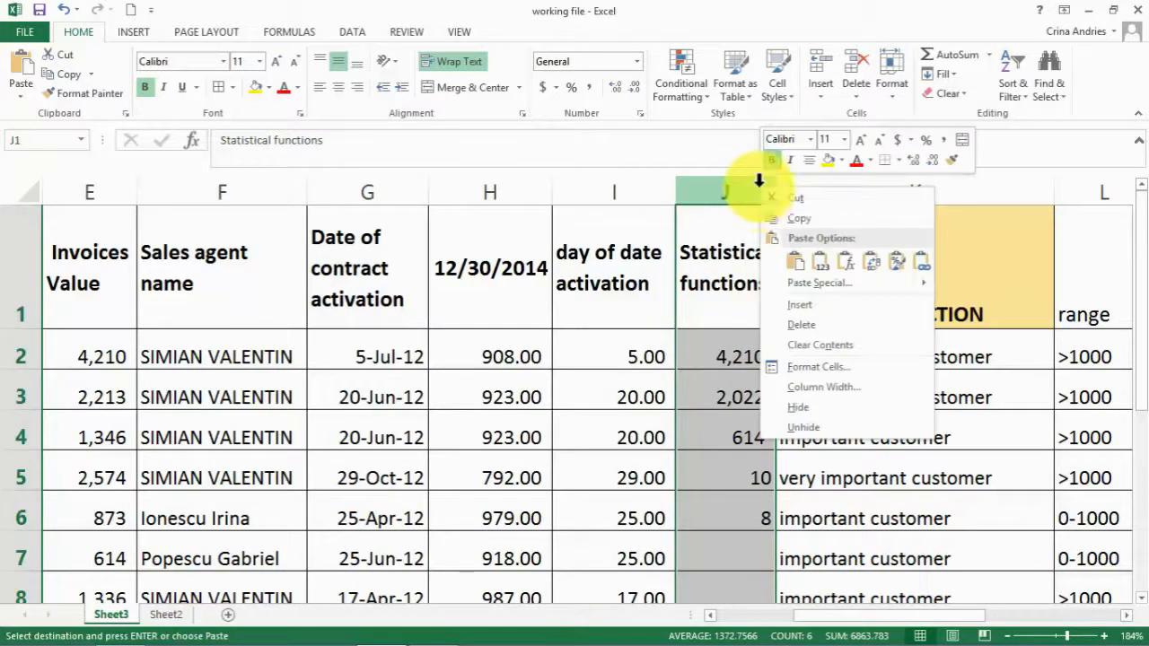
click(790, 304)
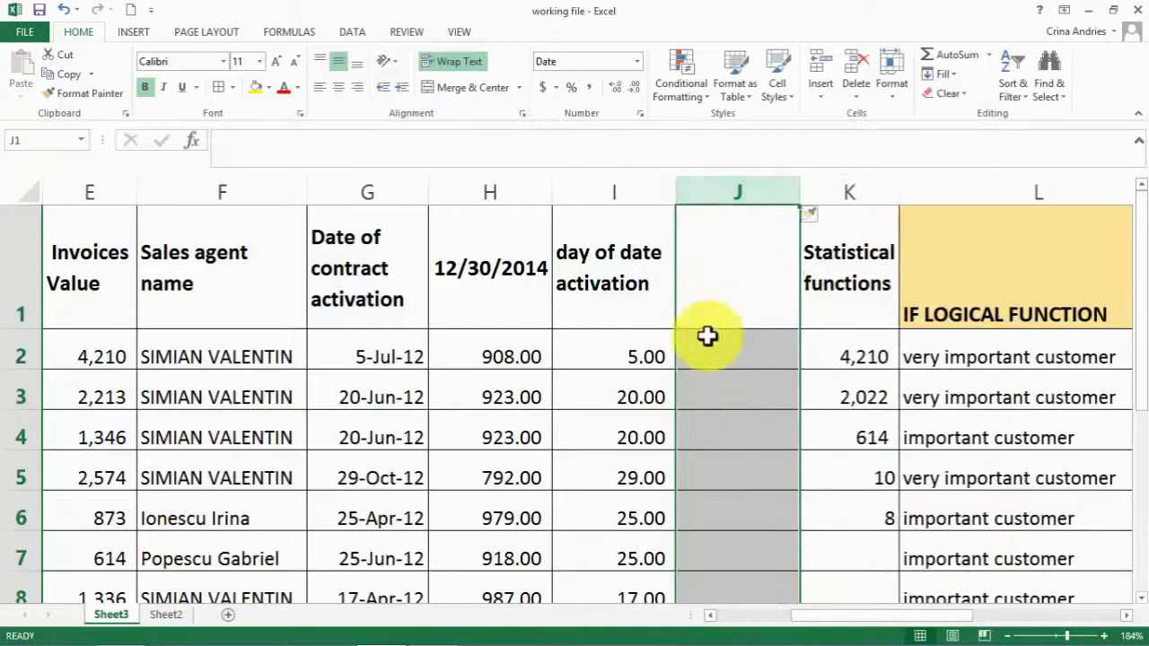
click(710, 267)
text(month of date activa)
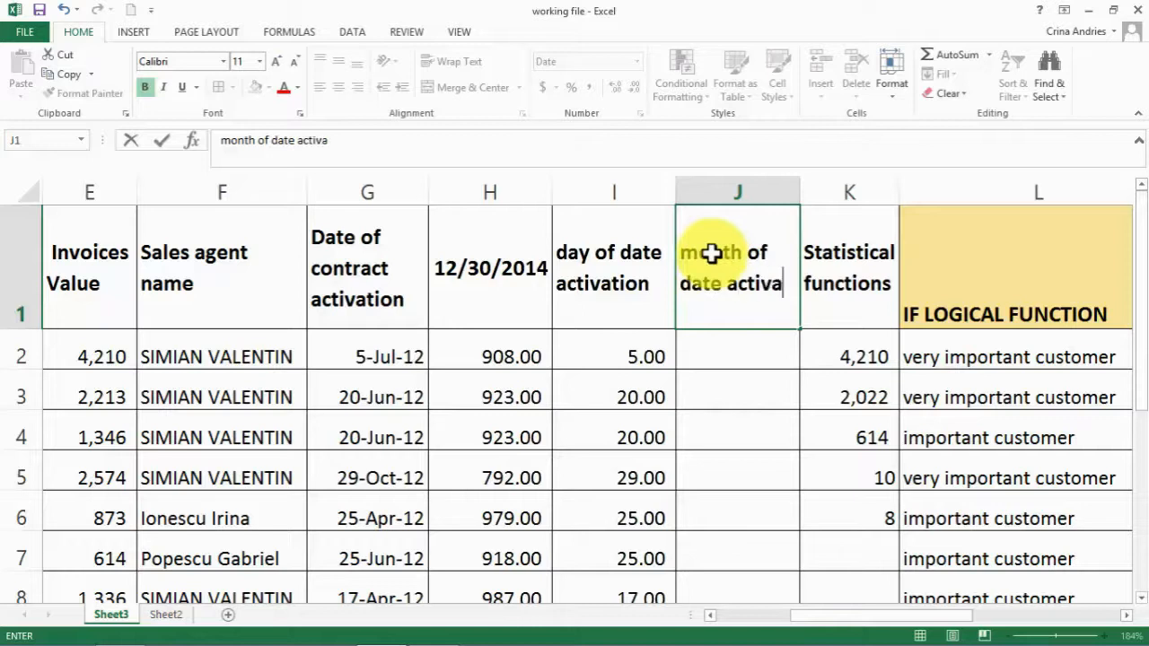
text(tion)
key(Return)
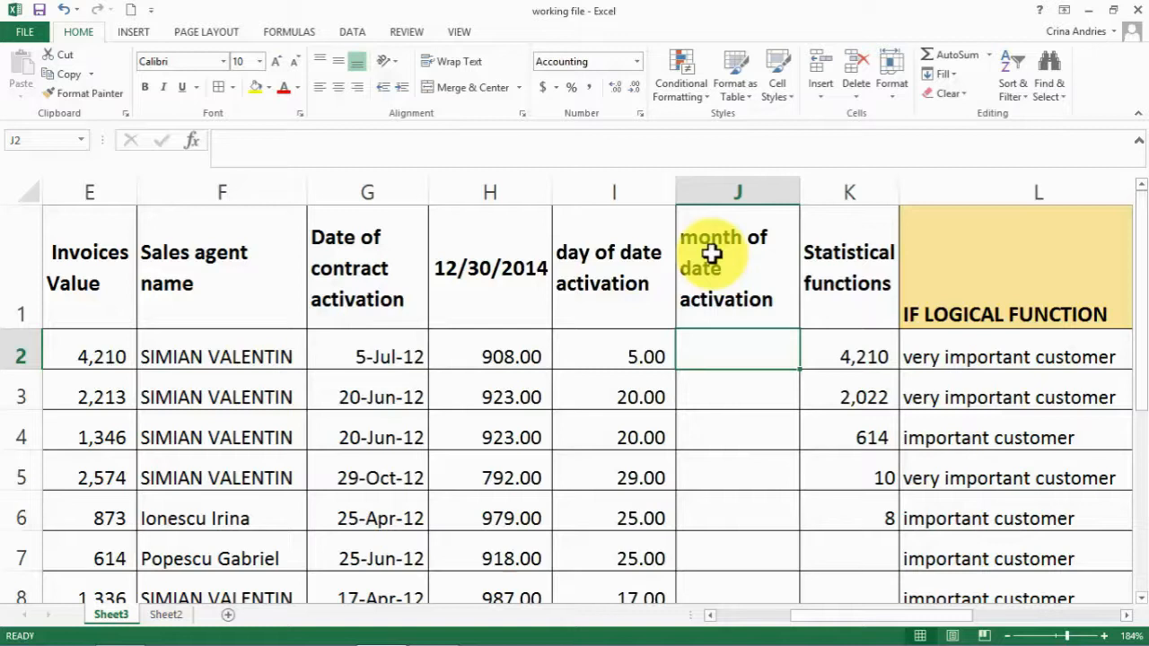
Extract the month of the contract activation date in J2 with the formula =MONTH(G2)
text(=m)
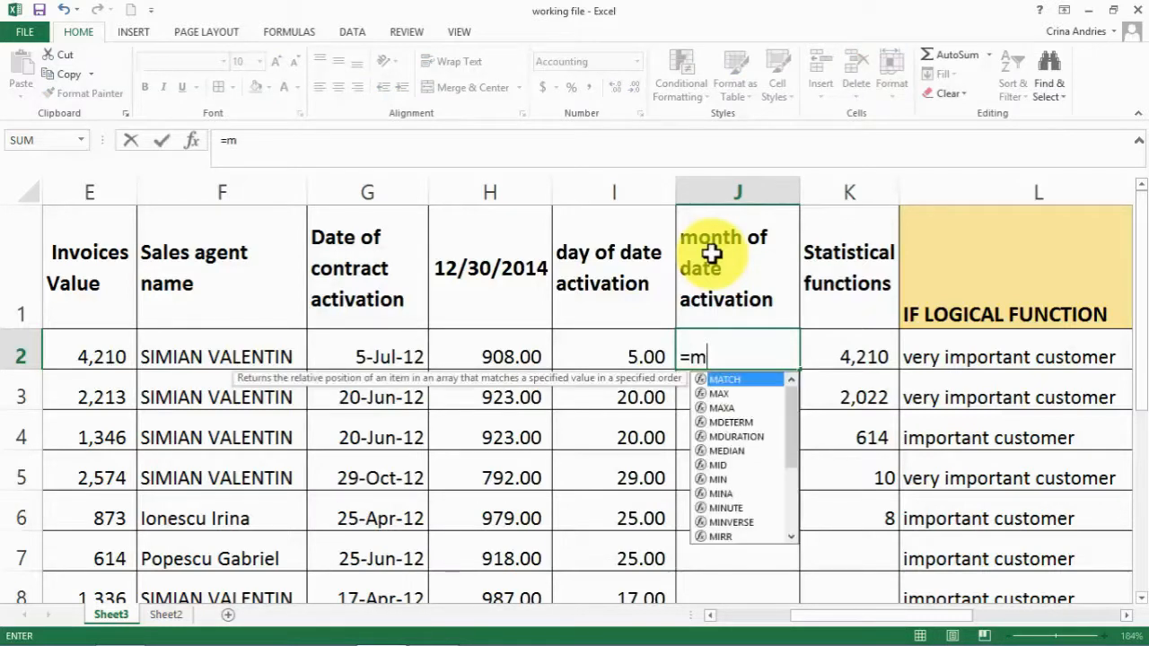
text(onth())
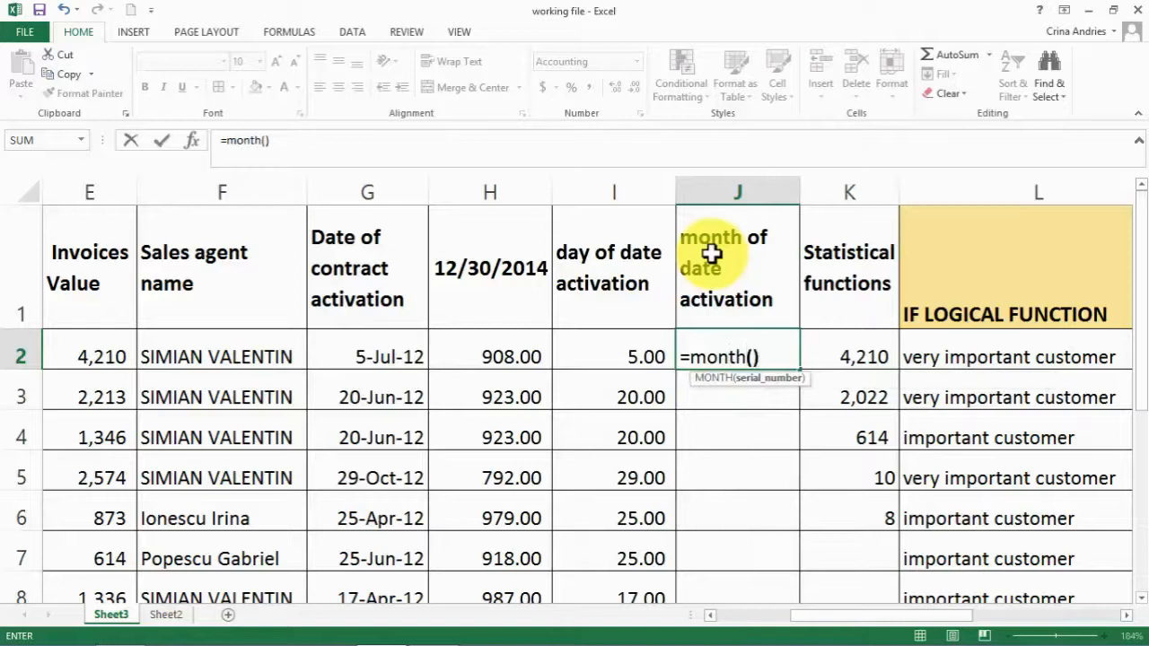
click(755, 357)
click(407, 356)
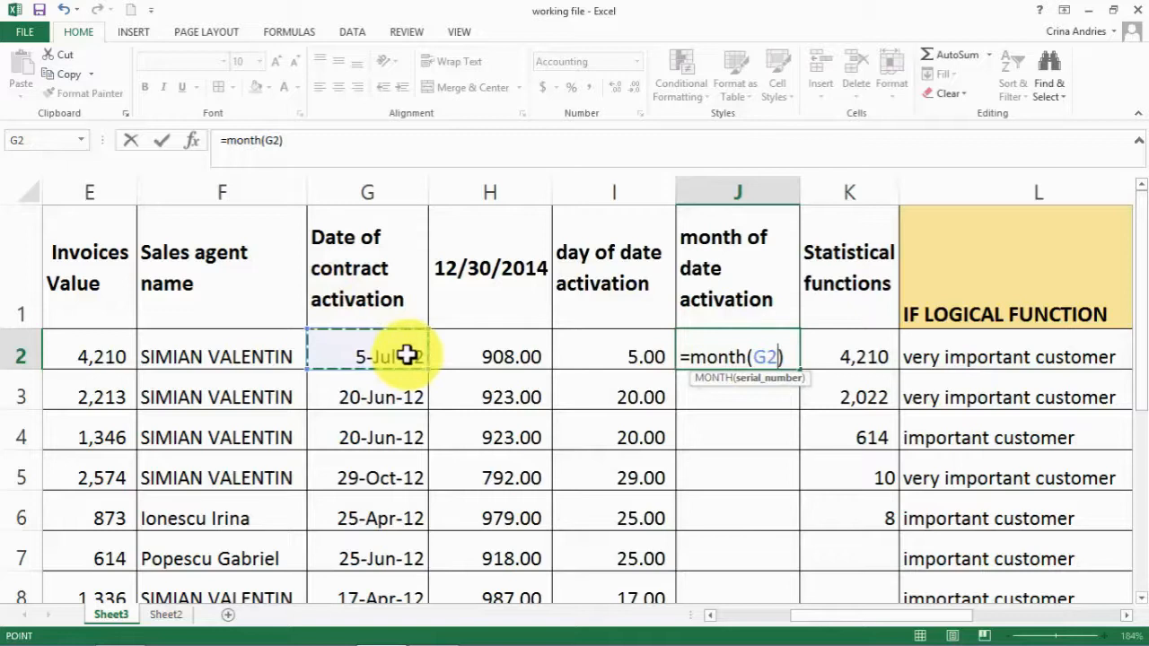
key(Return)
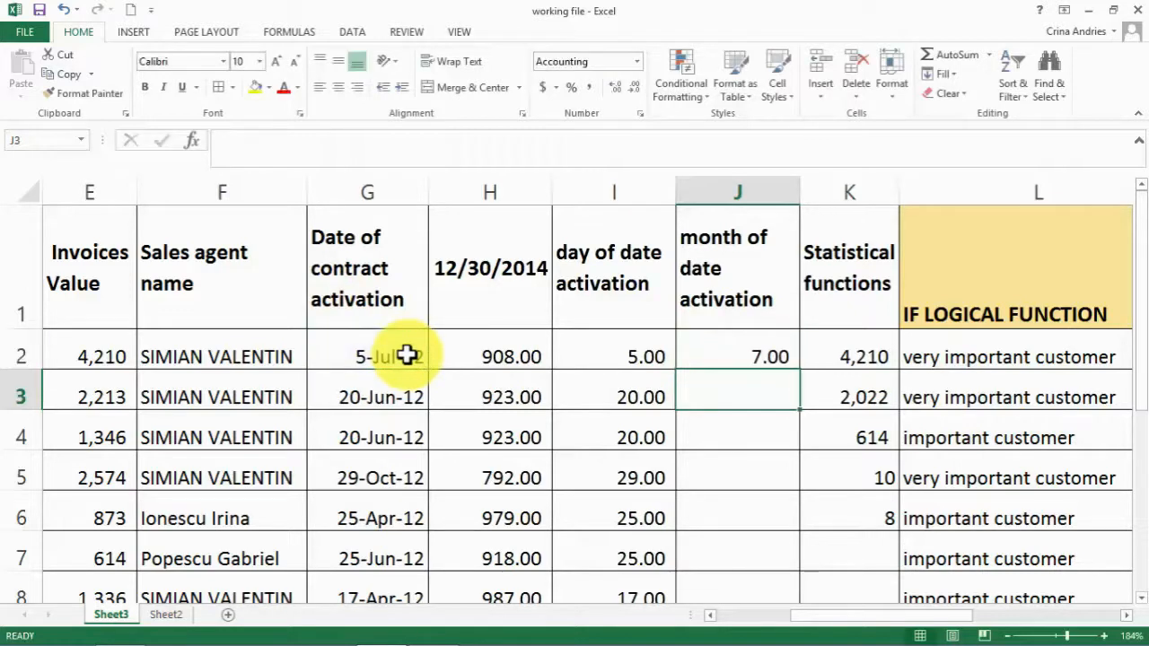
Compare the month formula in J2 with the neighbouring day formula and contract activation date in row 2
click(751, 321)
click(751, 343)
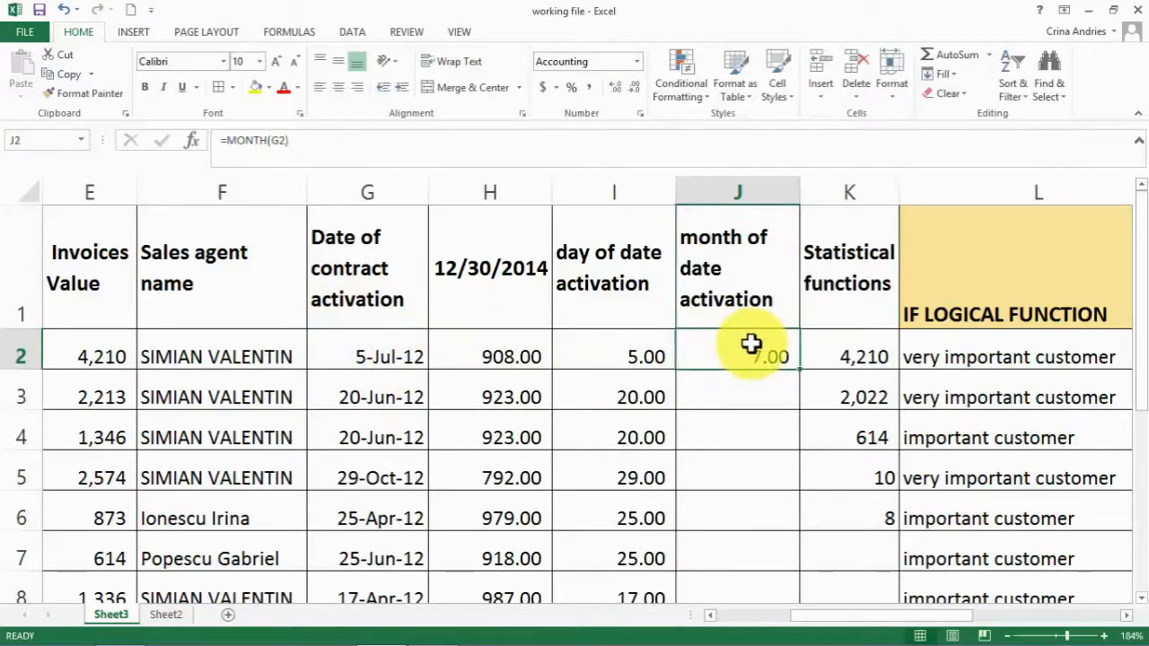
key(Left)
key(Left)
key(Left)
key(Left)
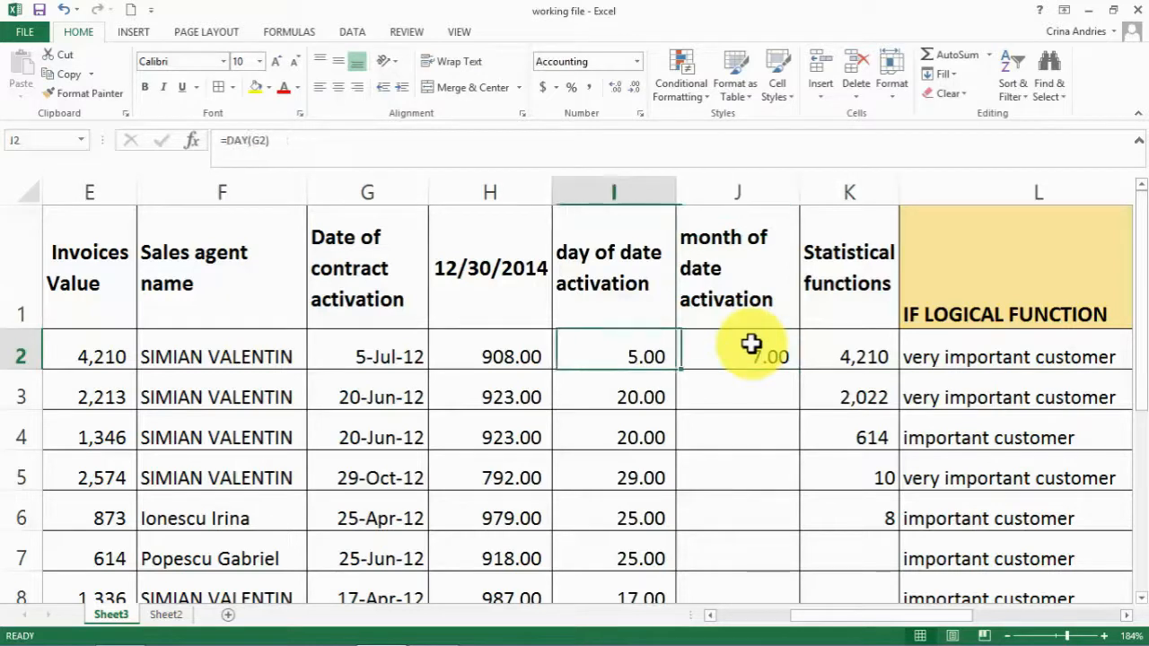
key(Right)
key(Right)
key(Right)
key(Right)
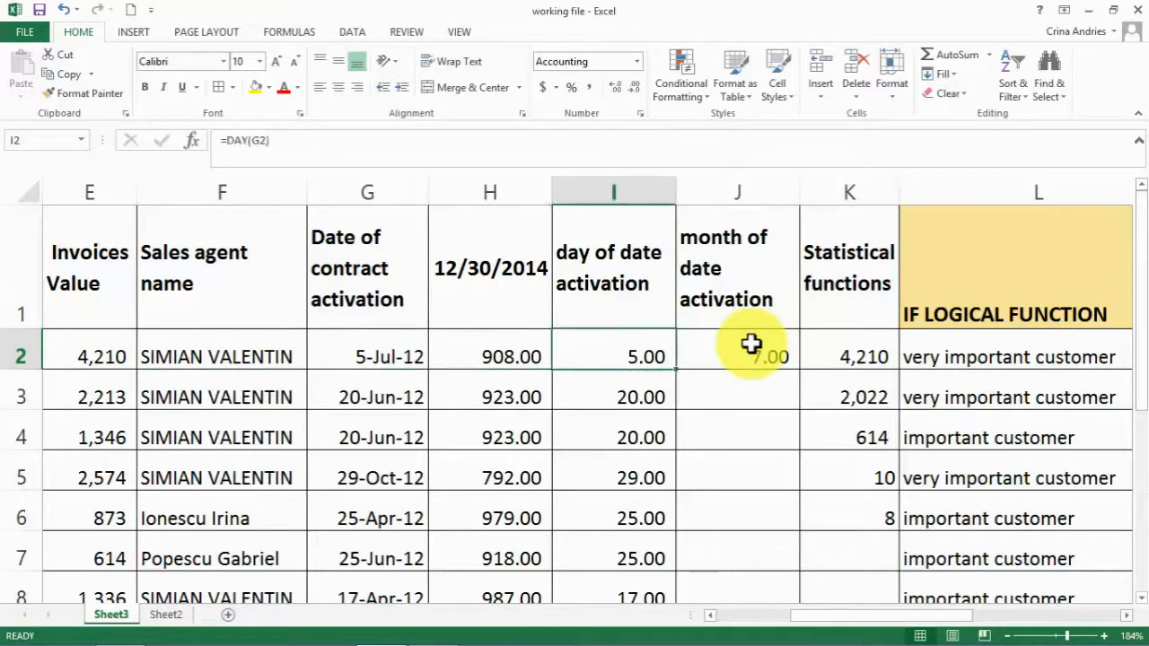
Copy the J2 month formula down column J through row 11, the last row of activation dates
key(ctrl+c)
key(Left)
key(ctrl+Down)
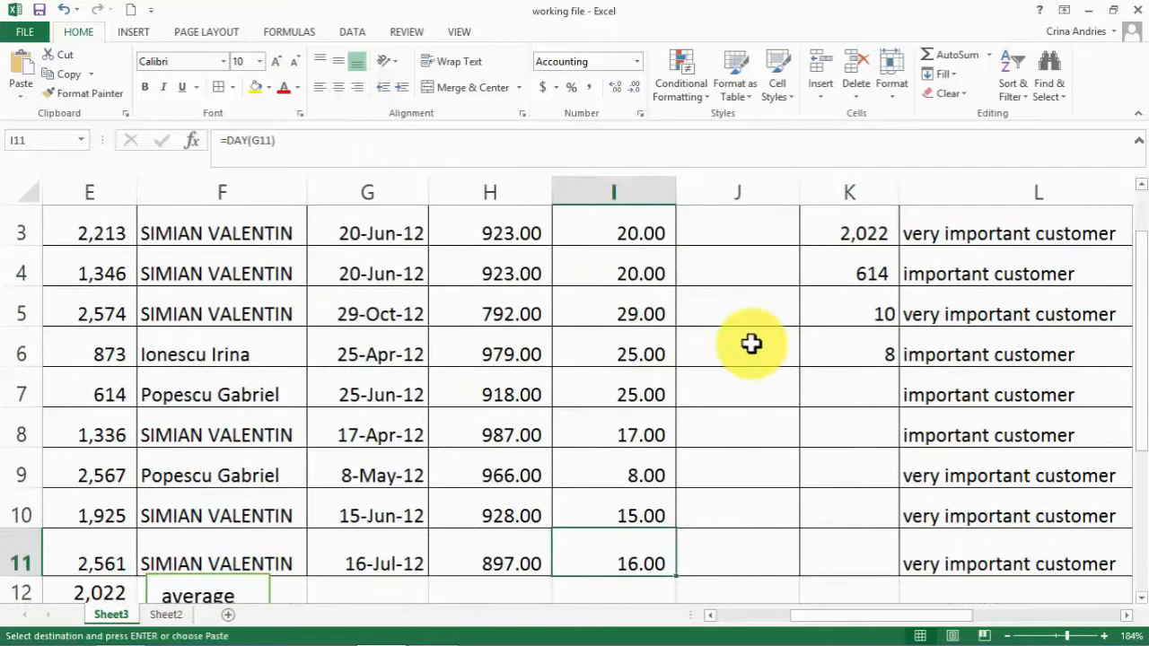
key(Right)
key(ctrl+v)
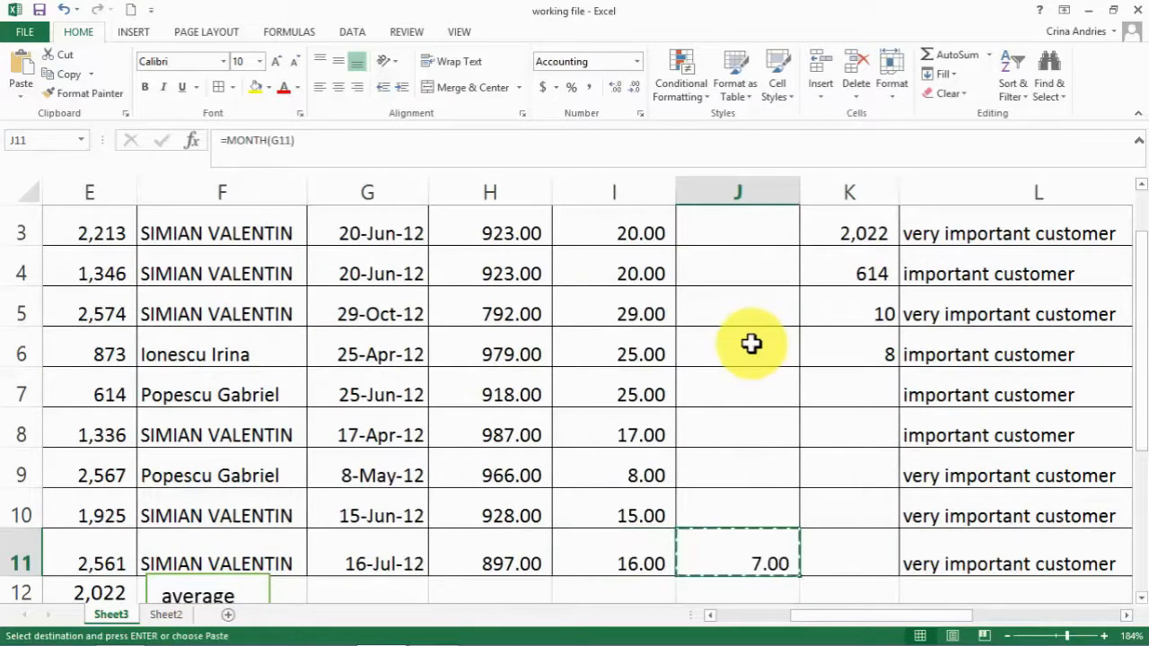
key(ctrl+shift+Up)
key(ctrl+v)
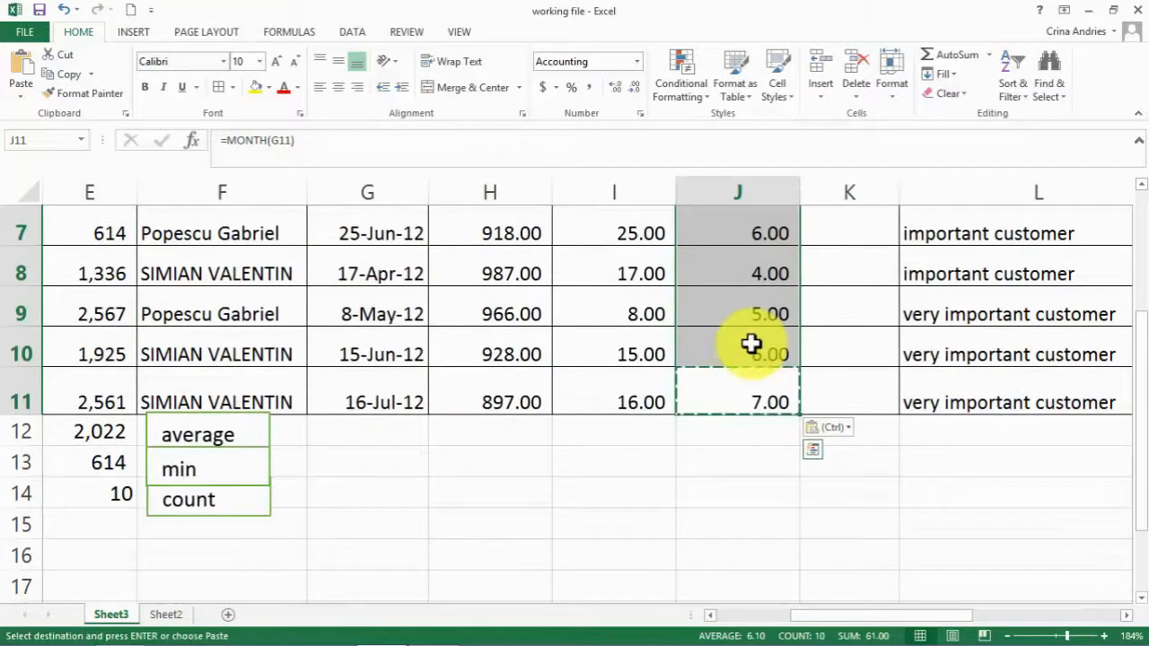
Insert a blank column before Statistical functions and enter the heading "year of date activation" in K1
key(ctrl+Up)
click(847, 191)
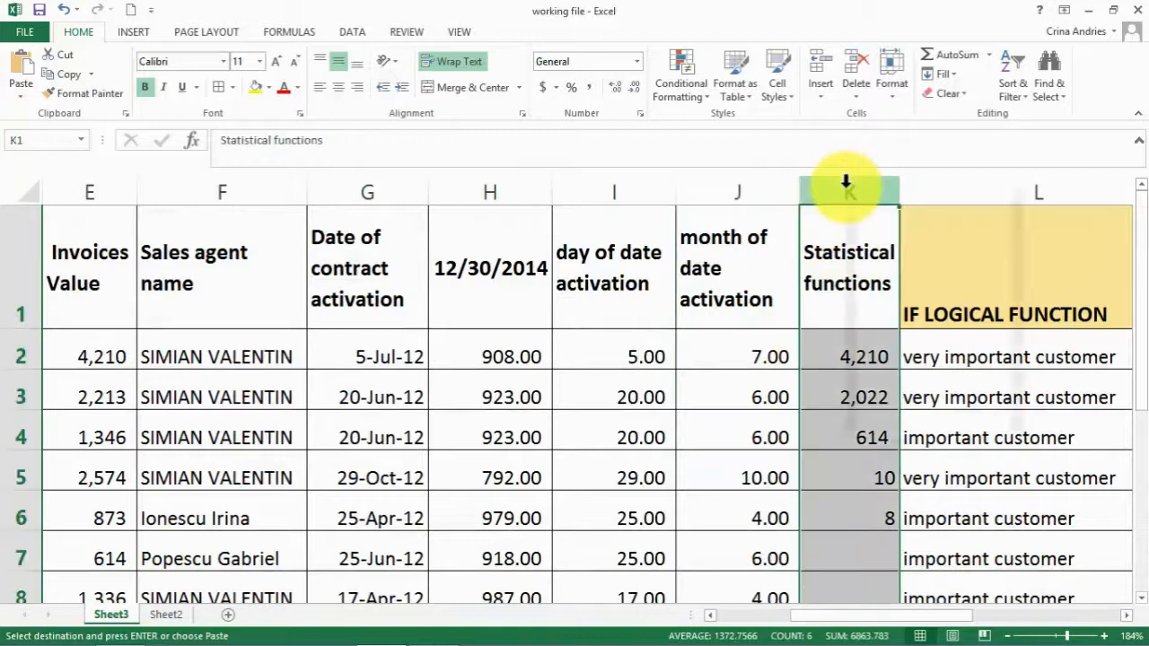
right_click(851, 192)
click(899, 303)
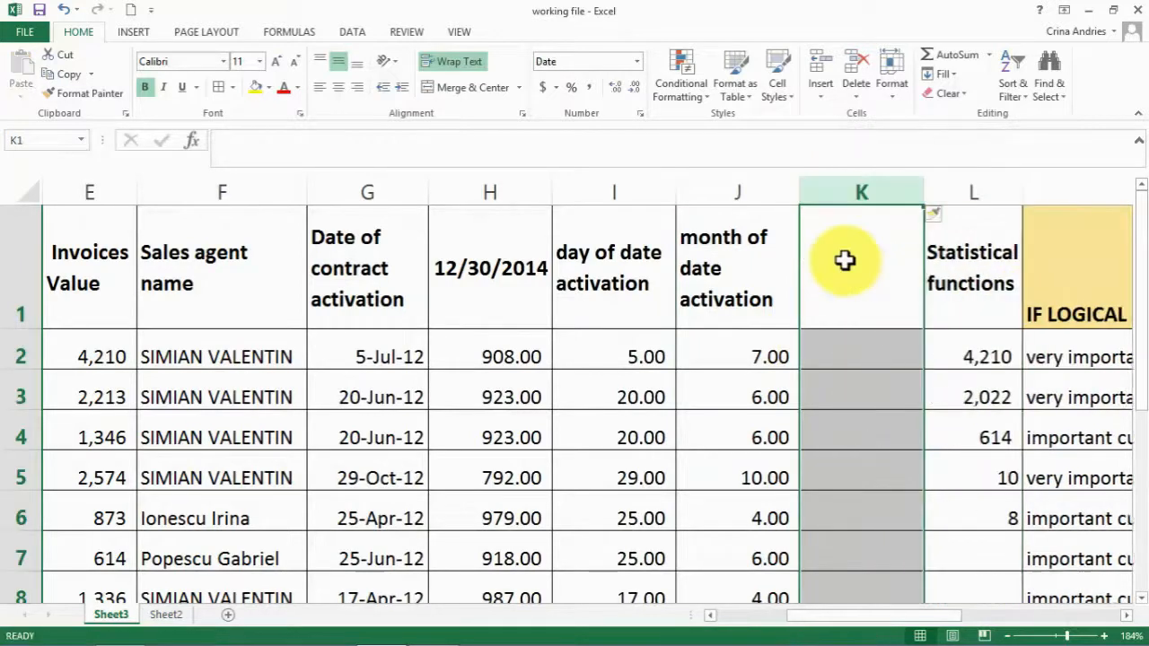
text(year of date activation)
key(Return)
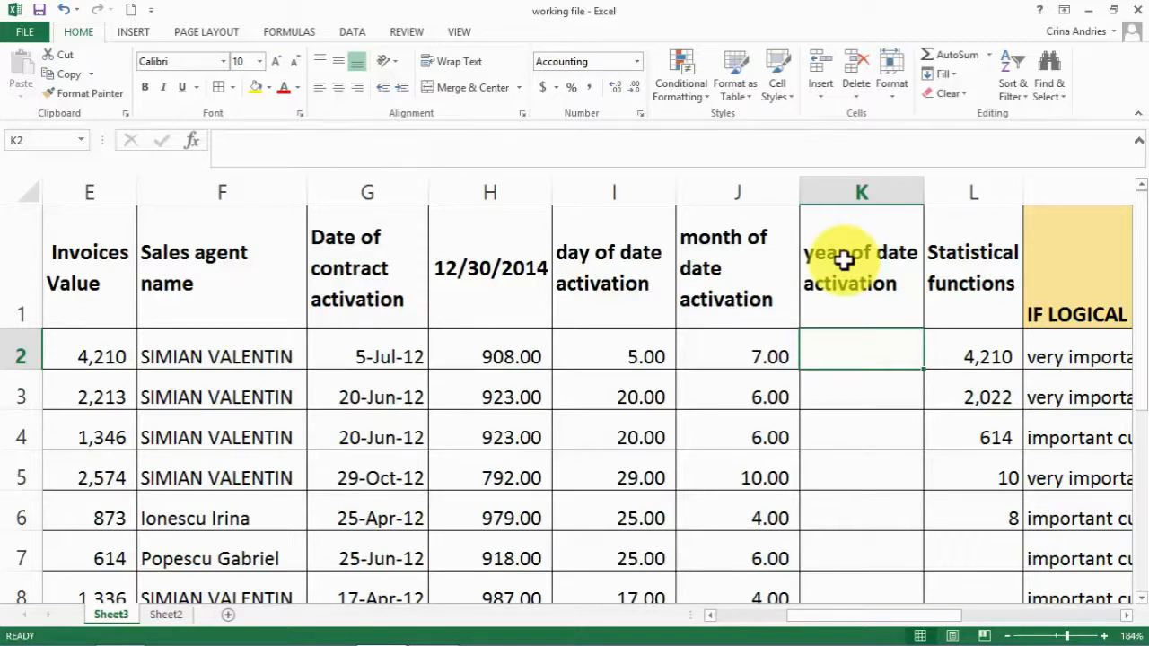
Extract the year of the contract activation date in K2 with the formula =YEAR(G2)
text(=year())
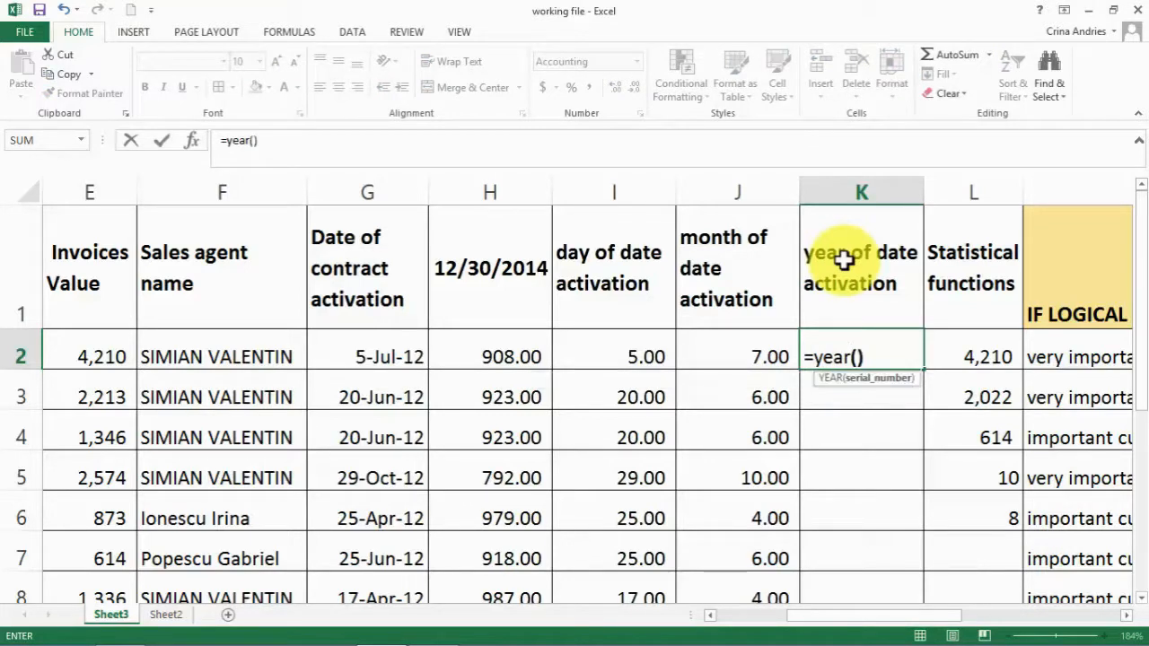
click(859, 357)
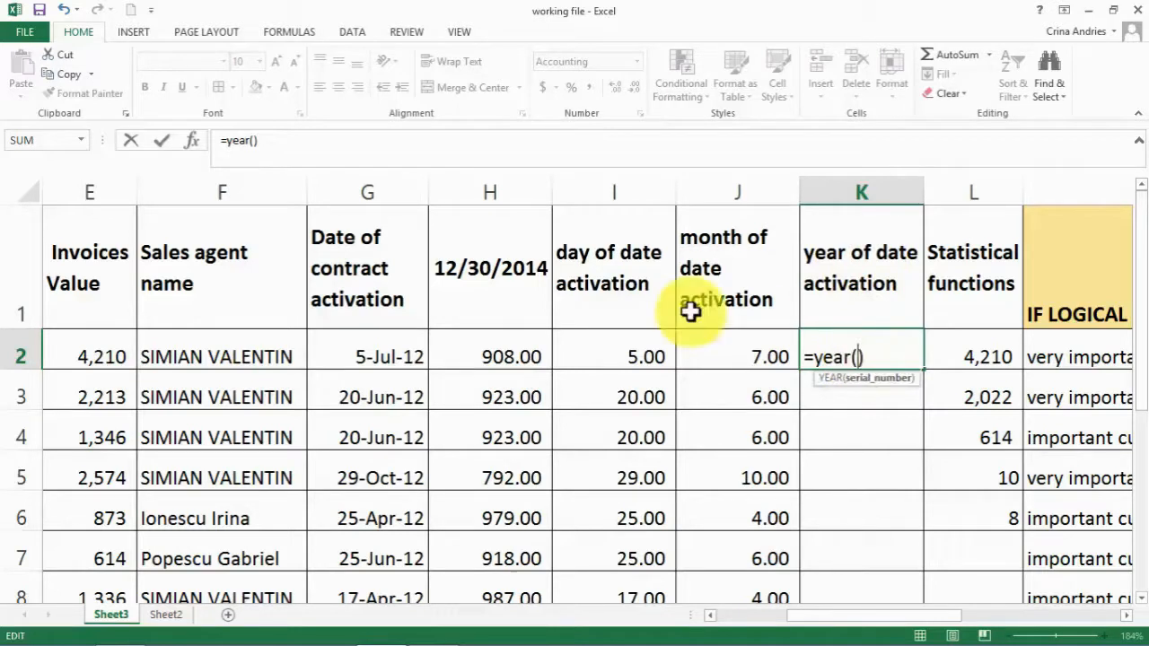
click(335, 350)
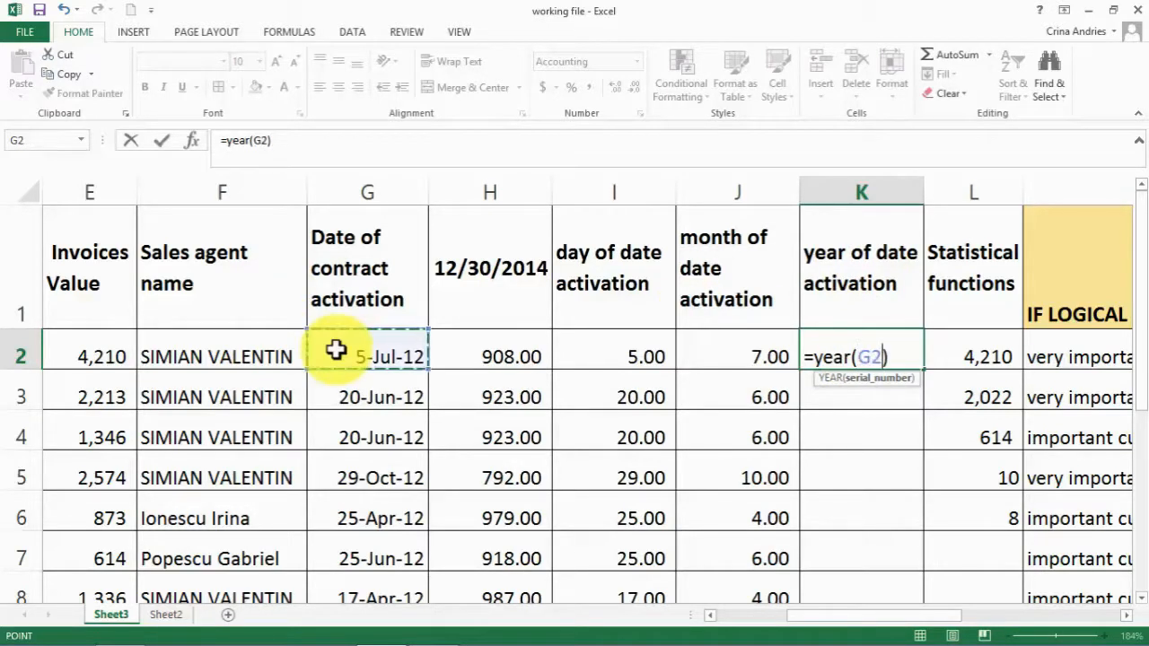
key(Return)
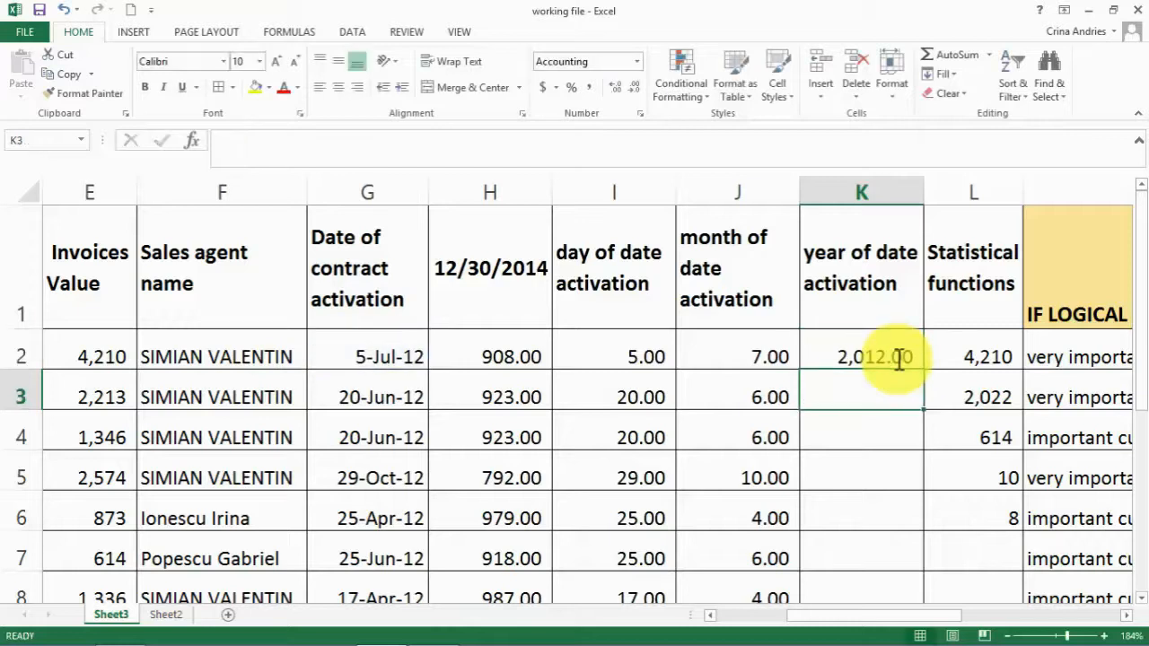
Copy the K2 year formula down column K through row 11, the last row of activation dates
click(899, 358)
key(ctrl+c)
key(Left)
key(ctrl+Down)
key(Right)
key(ctrl+v)
key(ctrl+c)
key(ctrl+shift+Up)
key(ctrl+v)
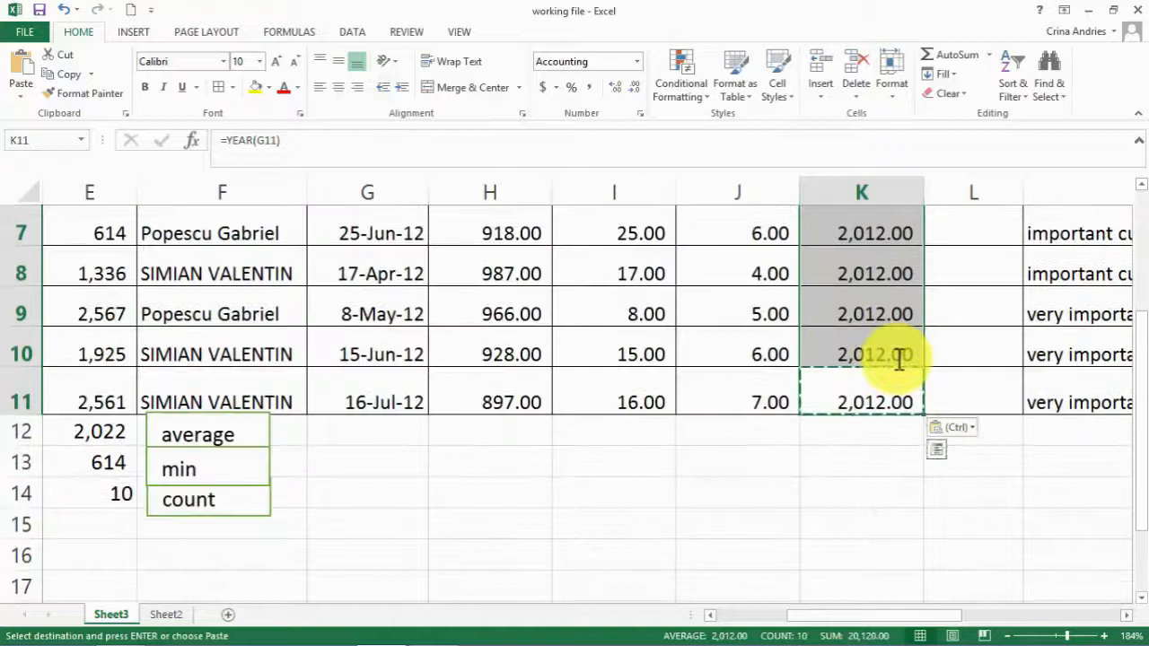
key(ctrl+Up)
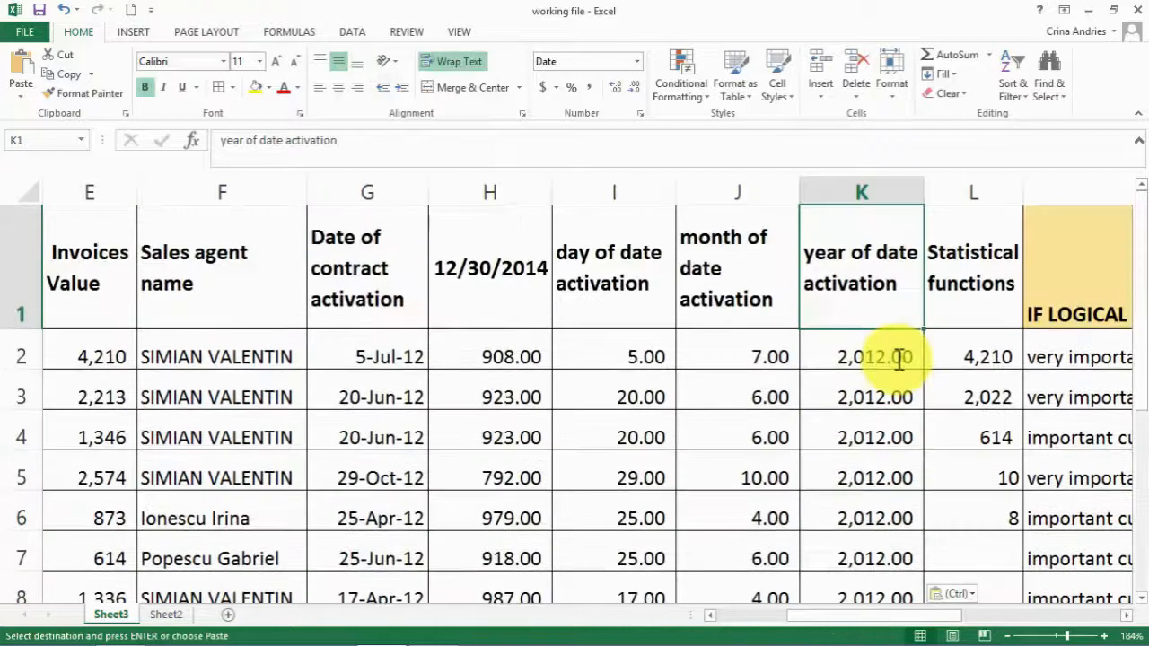
Format the year of date activation column K as Number with 0 decimal places
click(858, 192)
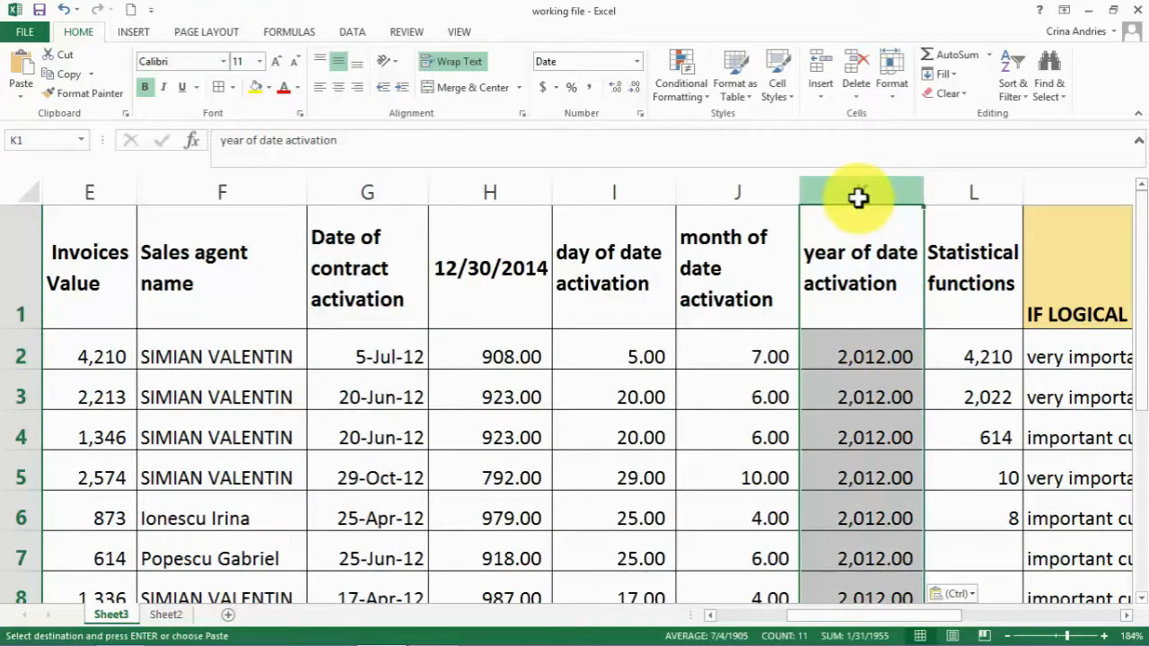
right_click(858, 192)
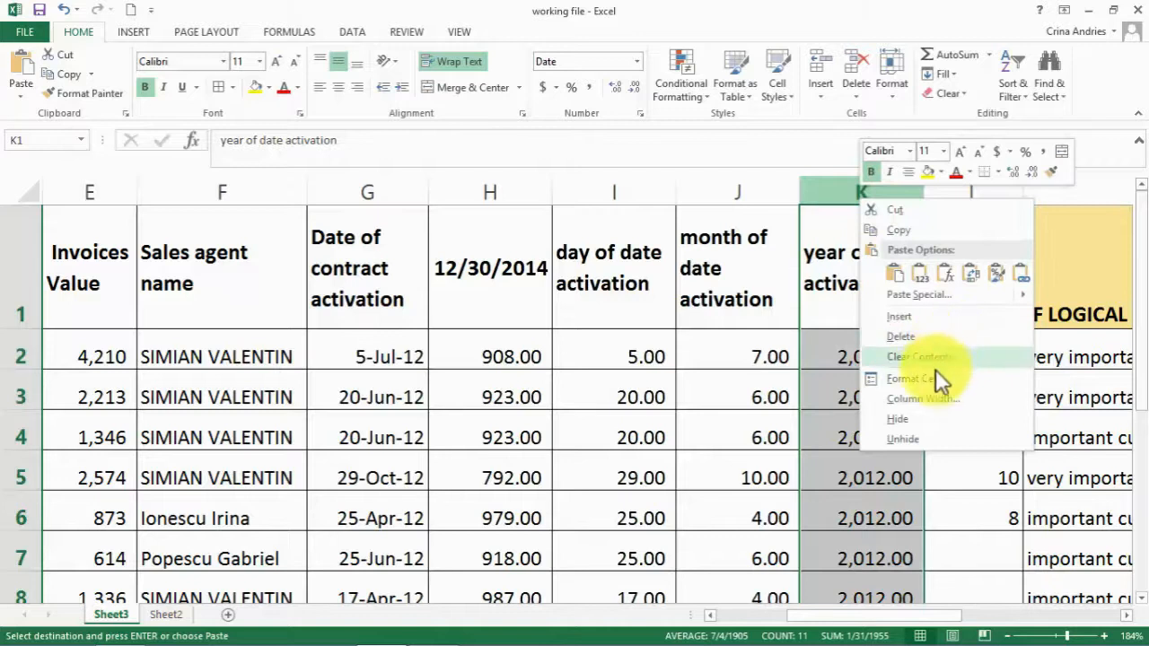
click(933, 377)
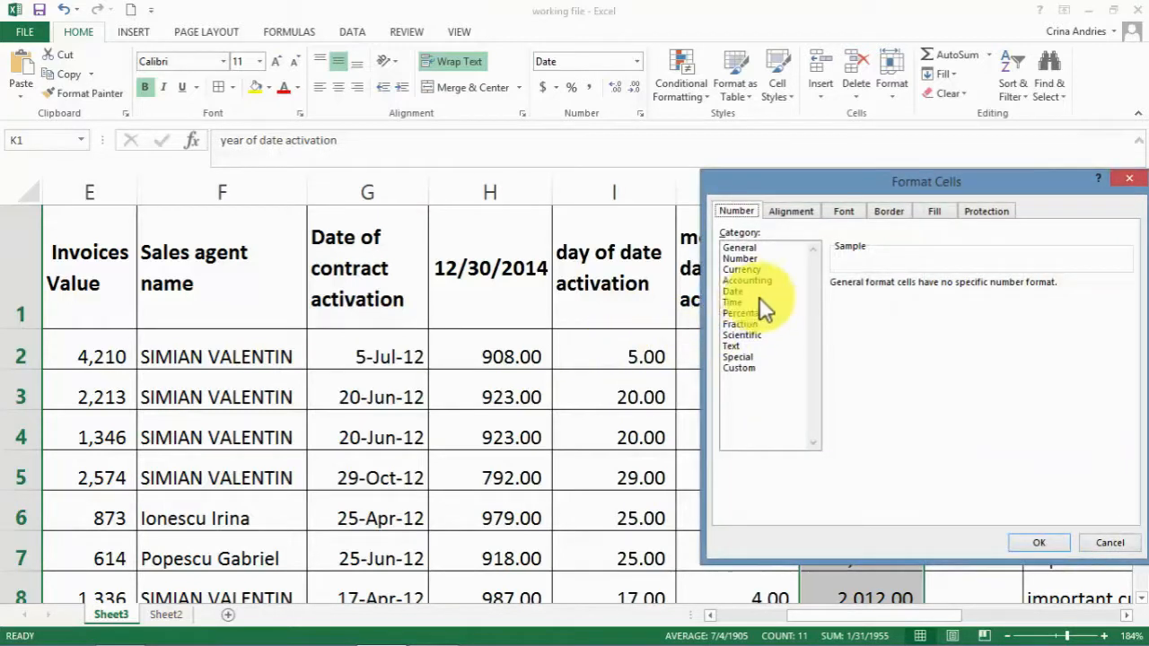
click(737, 258)
click(947, 287)
click(947, 287)
click(1039, 542)
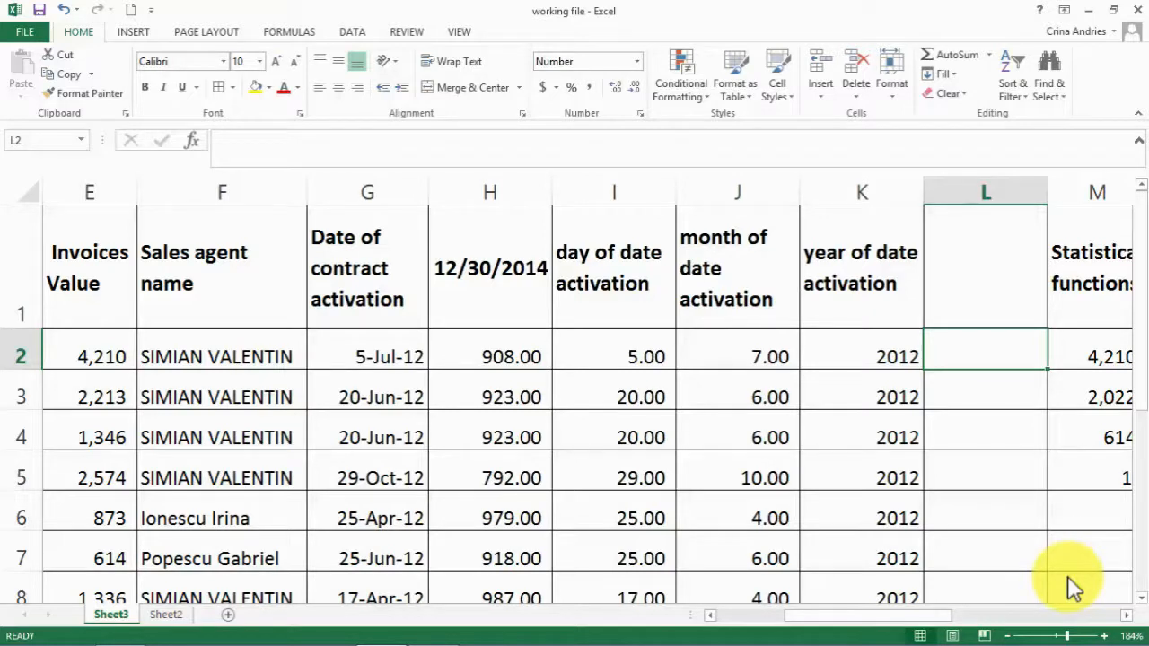
Calculate the weekday number of the contract activation date in L2 with the formula =WEEKDAY(G2,1)
text(=wee)
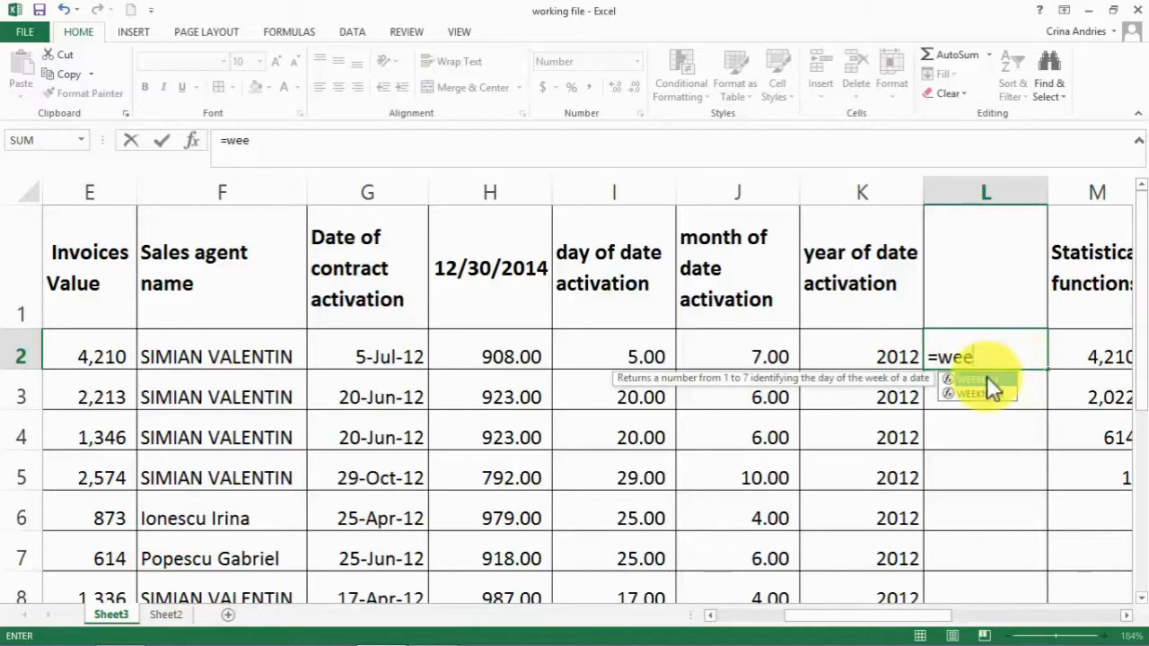
double_click(987, 379)
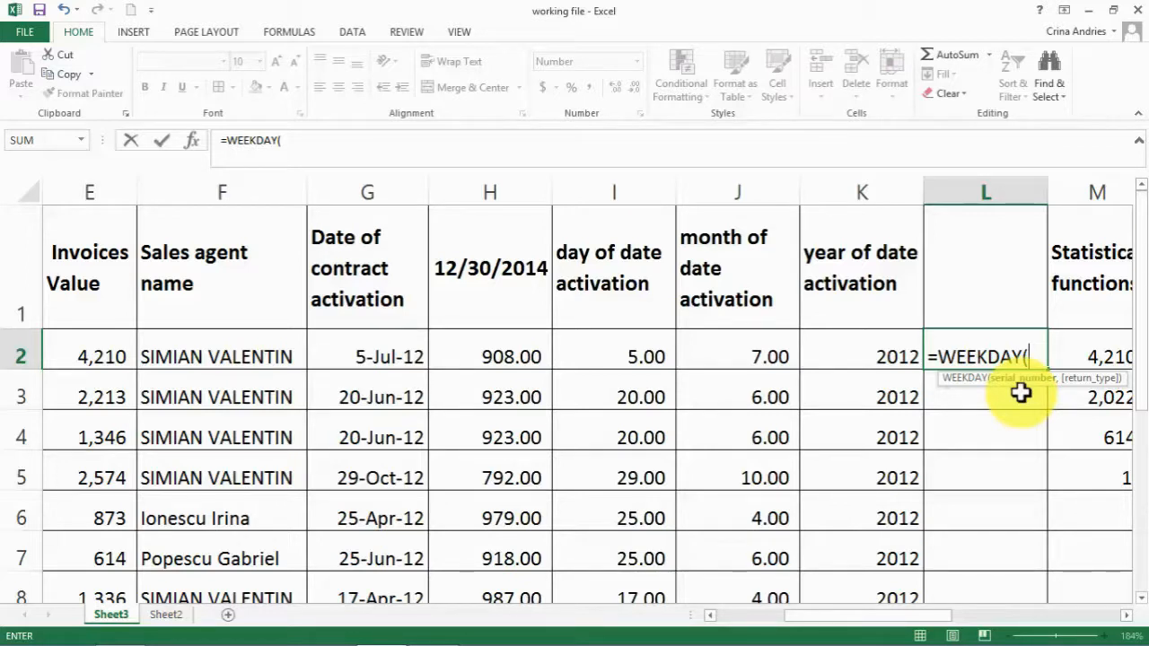
click(415, 347)
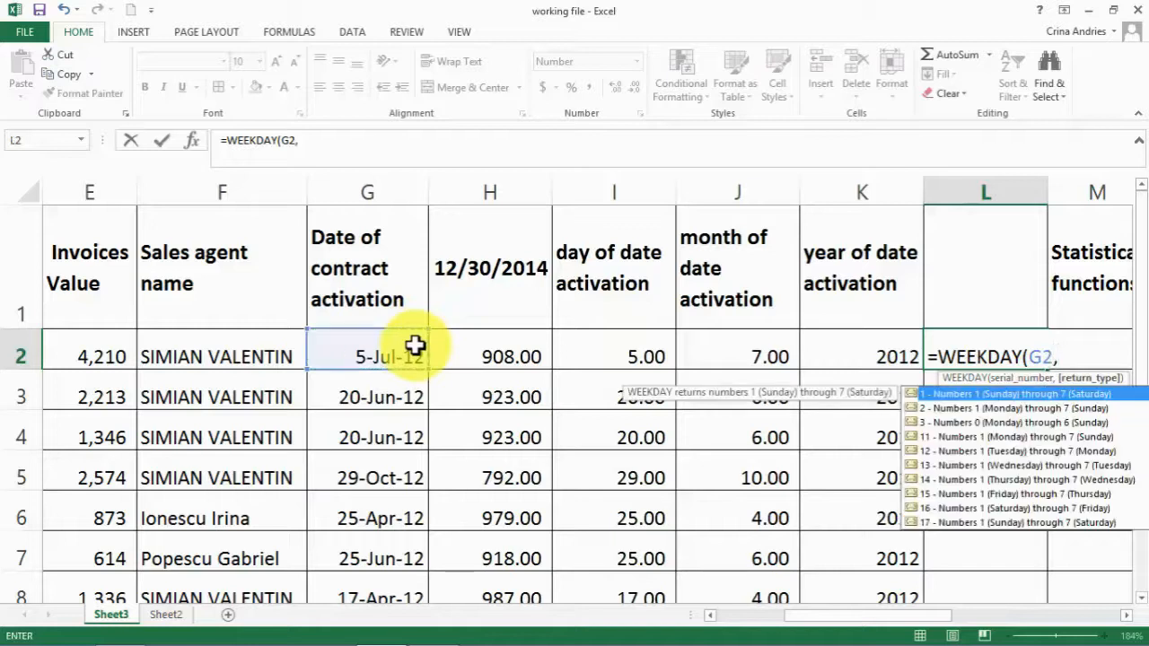
text(1))
key(Return)
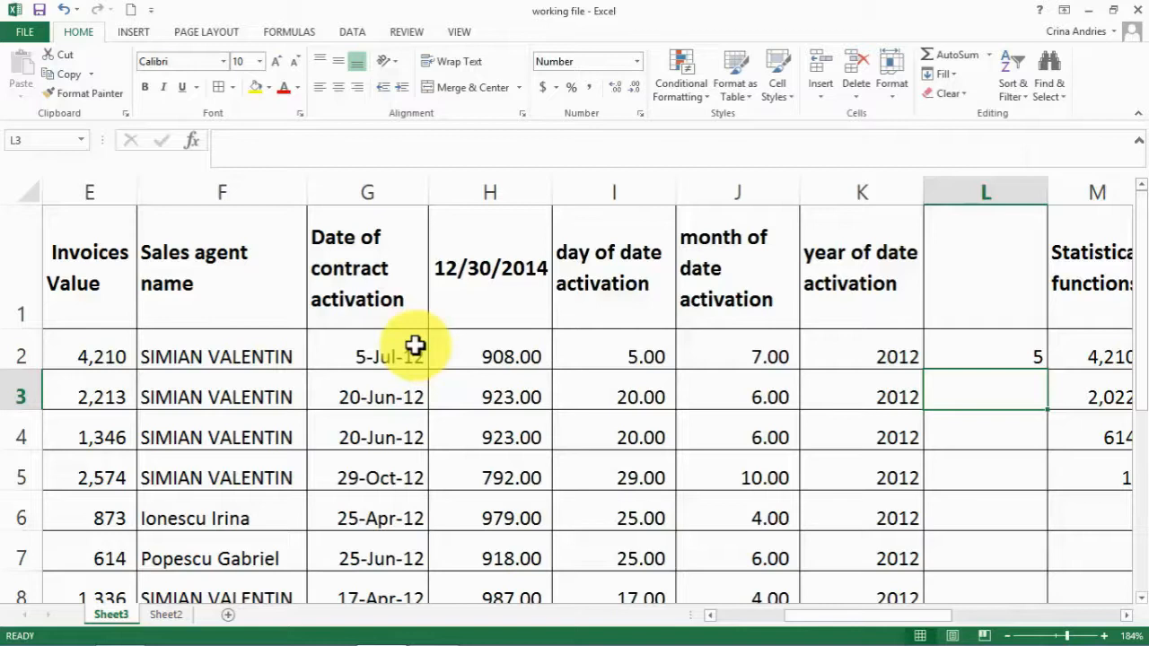
Change the return type in the L2 WEEKDAY formula to 2, so that weeks start on Monday
click(1026, 357)
double_click(1027, 357)
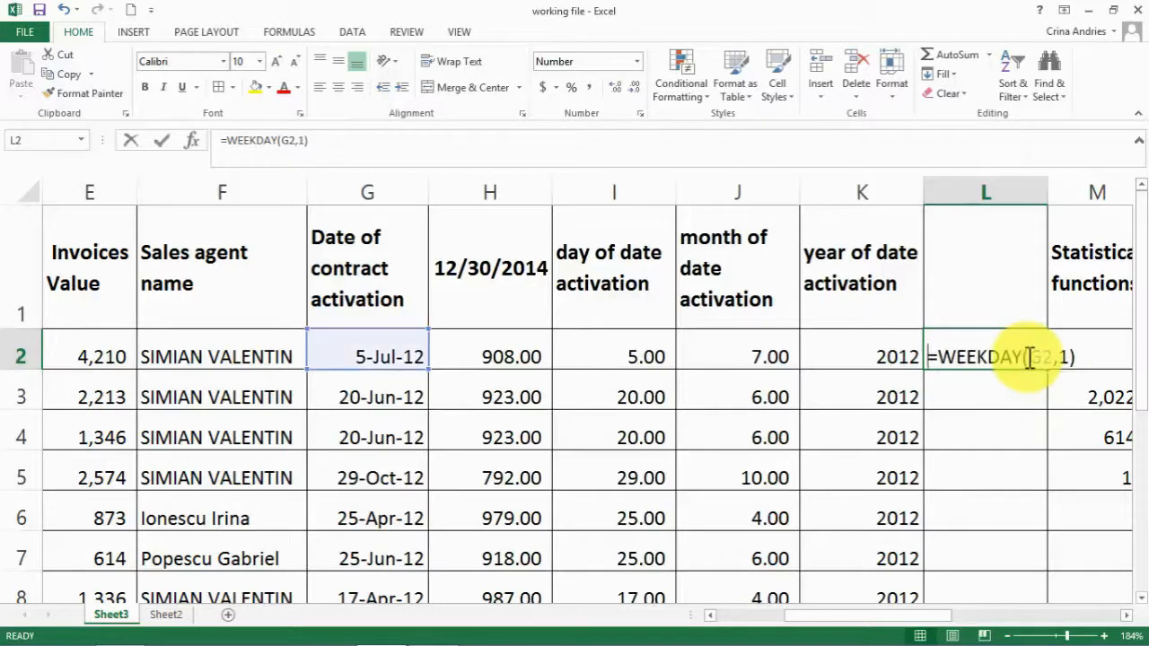
key(BackSpace)
text(3)
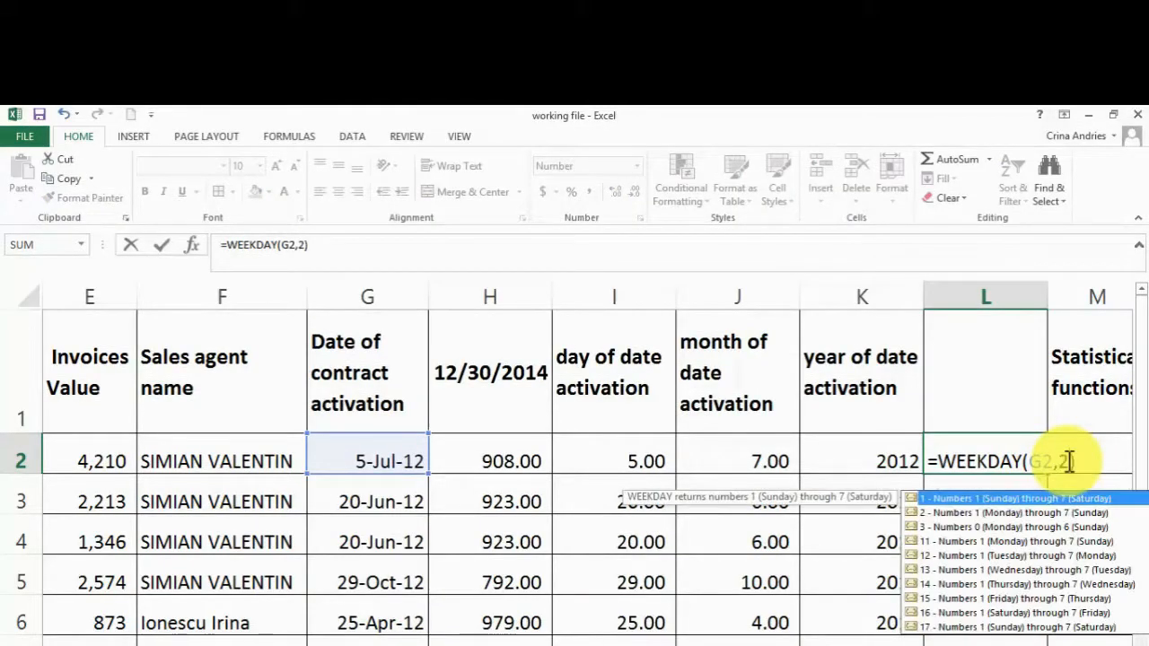
key(Return)
click(1055, 448)
click(1000, 454)
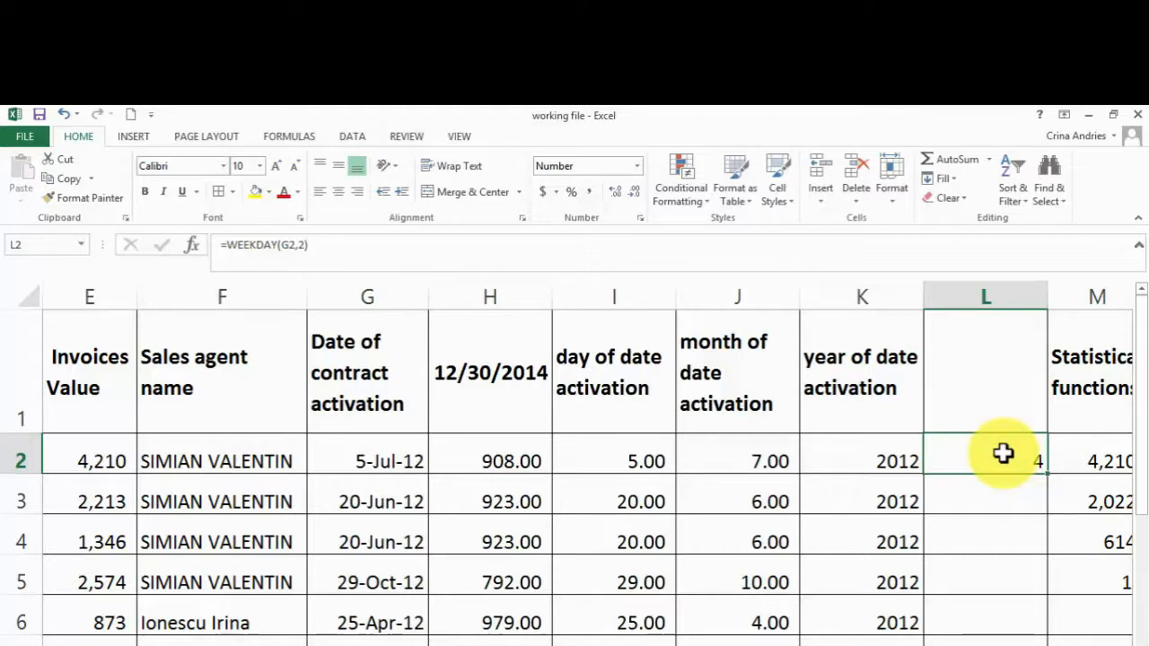
Change the return type in the L2 WEEKDAY formula to 11 and copy the formula down column L
double_click(1064, 457)
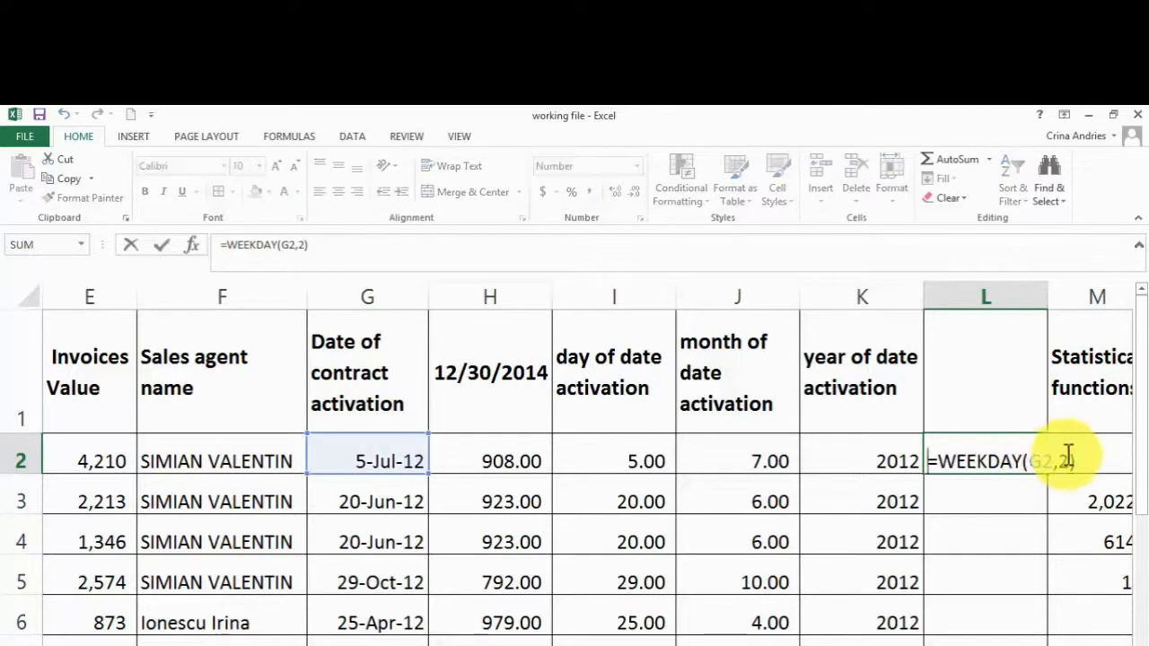
key(Return)
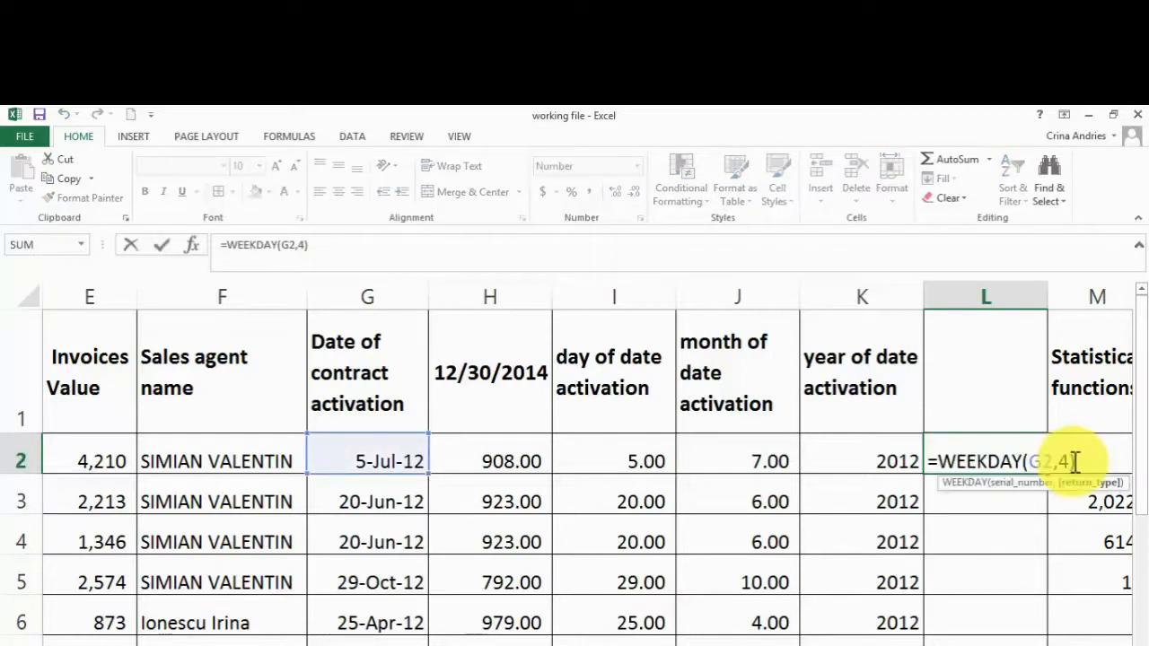
key(BackSpace)
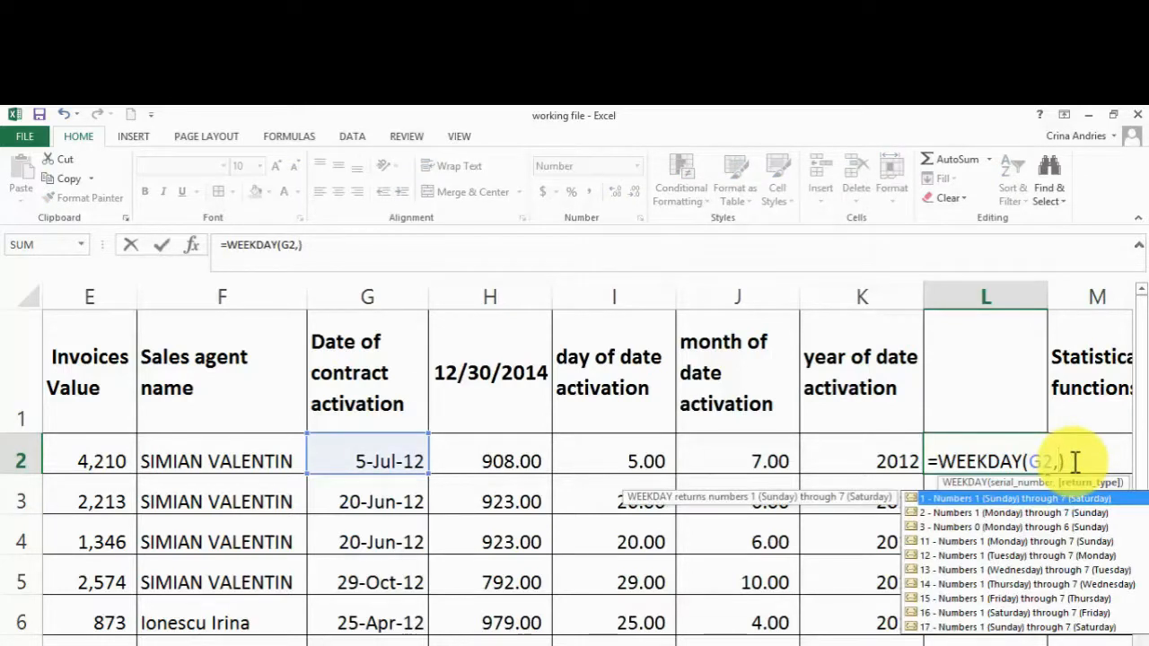
text(2)
key(Return)
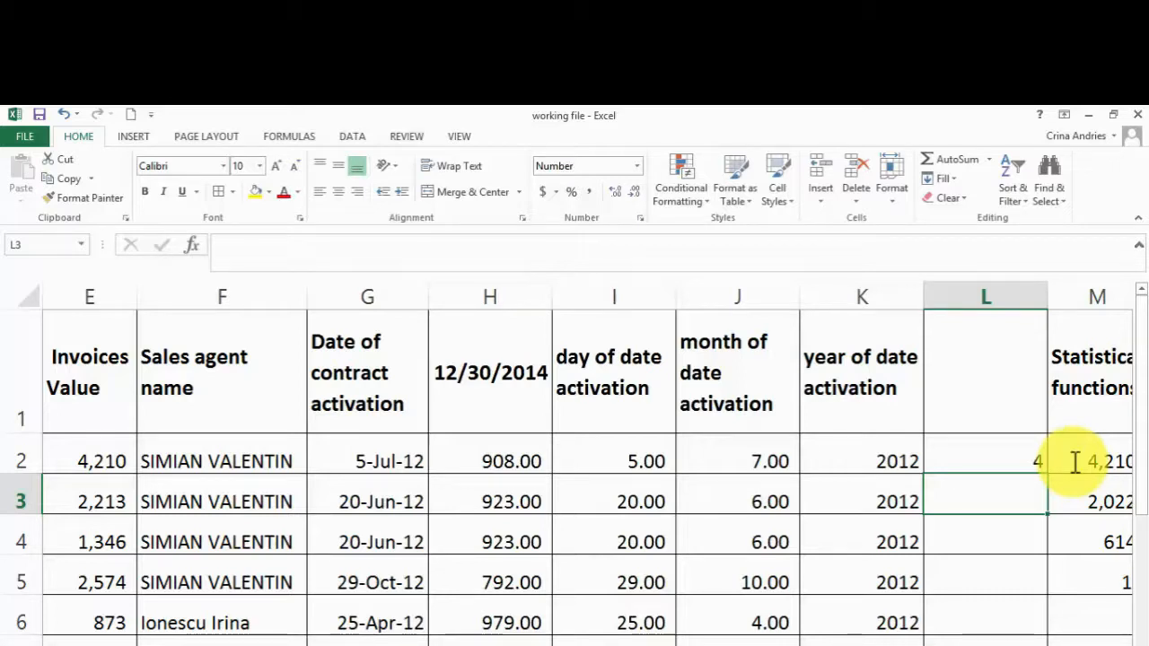
key(Up)
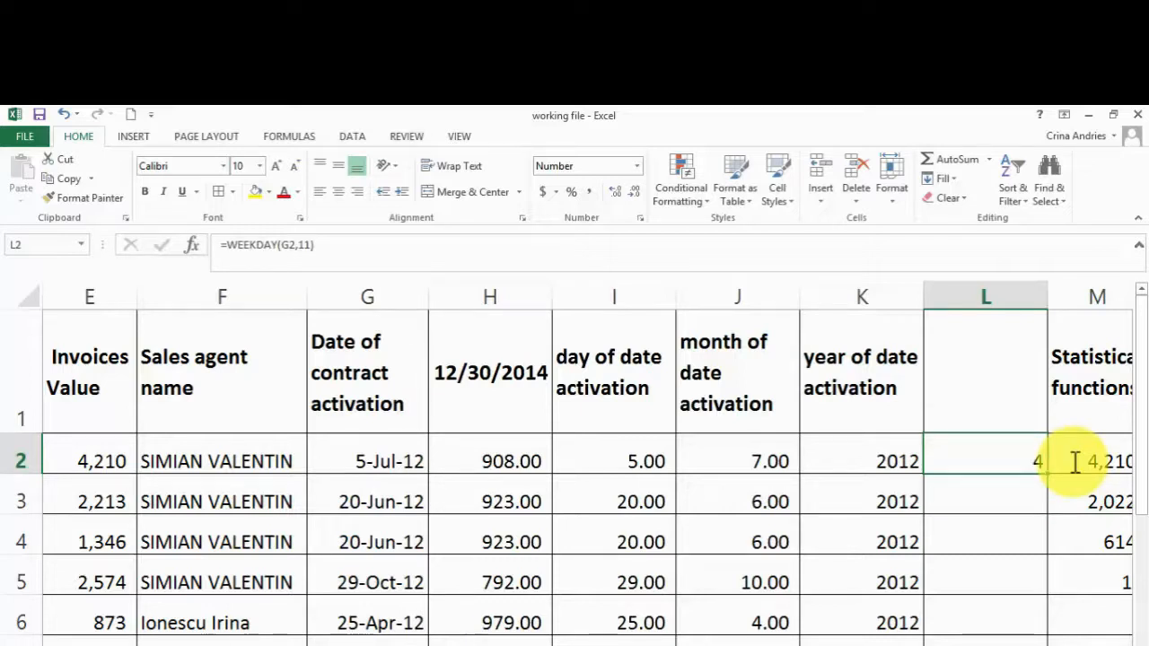
key(ctrl+c)
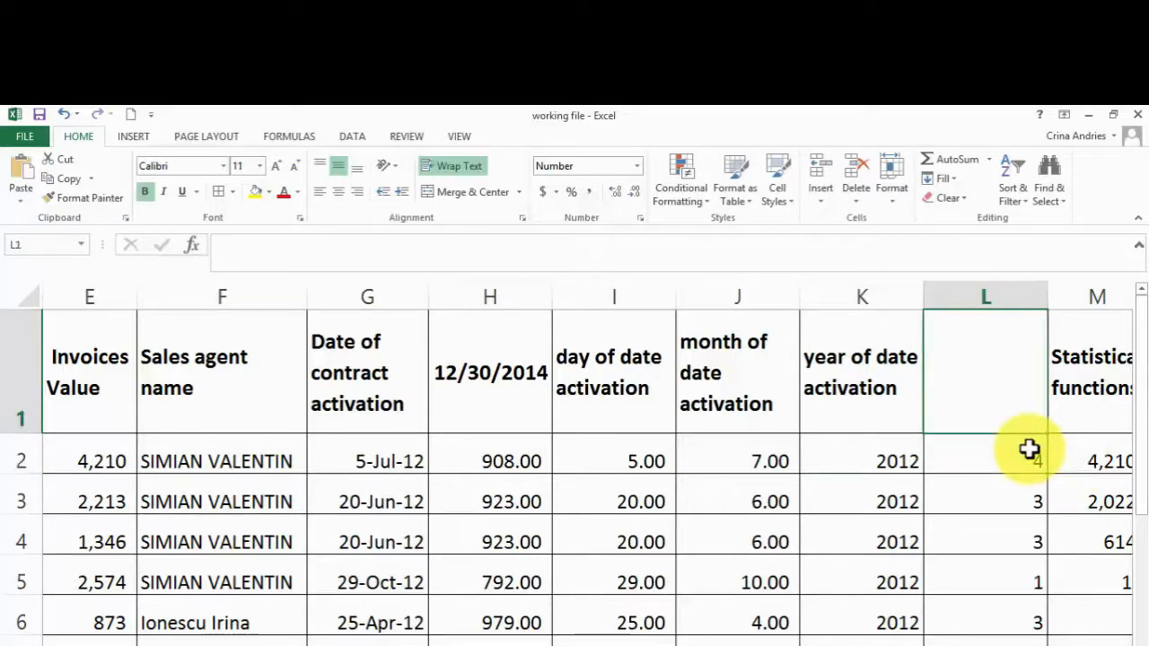
Enter the heading "weekday function" in L1
text(week)
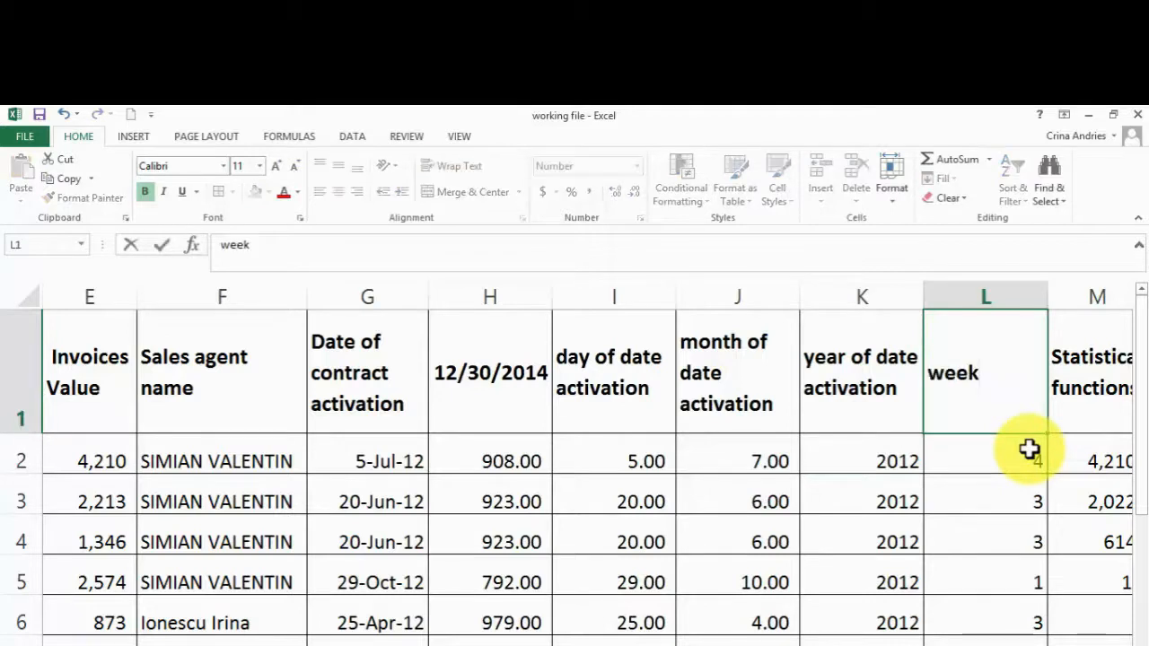
text(day function)
key(Return)
key(Return)
Remove the return type from the L2 formula so it reads =WEEKDAY(G2), and fill it down column L
click(1029, 449)
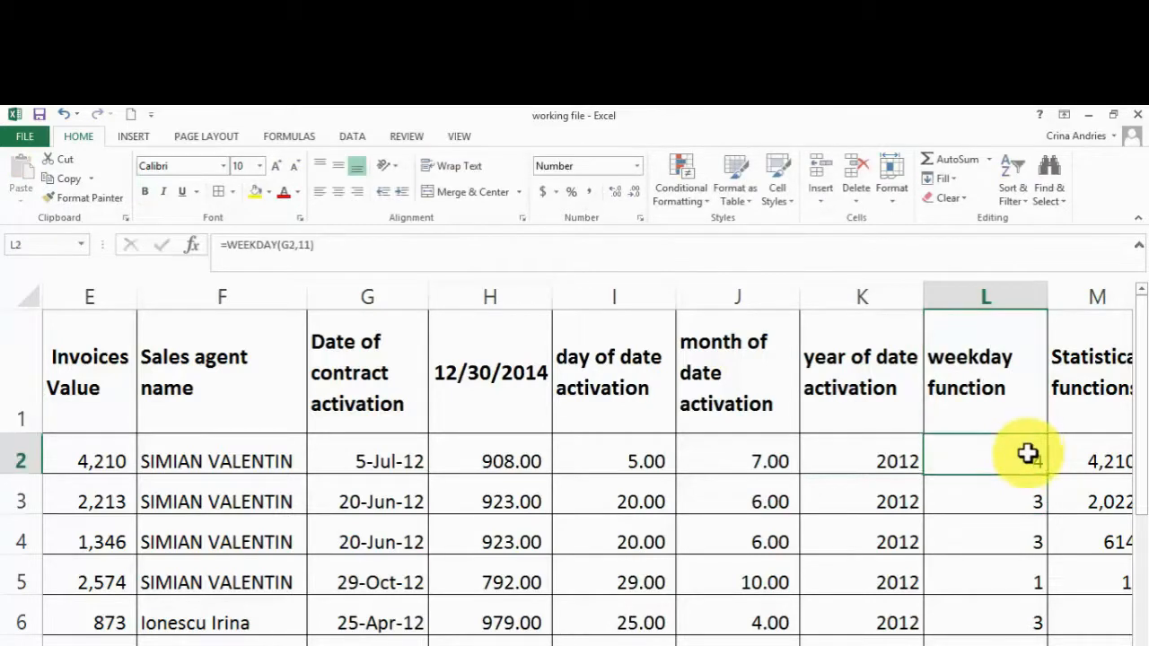
click(311, 244)
key(BackSpace)
key(BackSpace)
key(BackSpace)
key(Return)
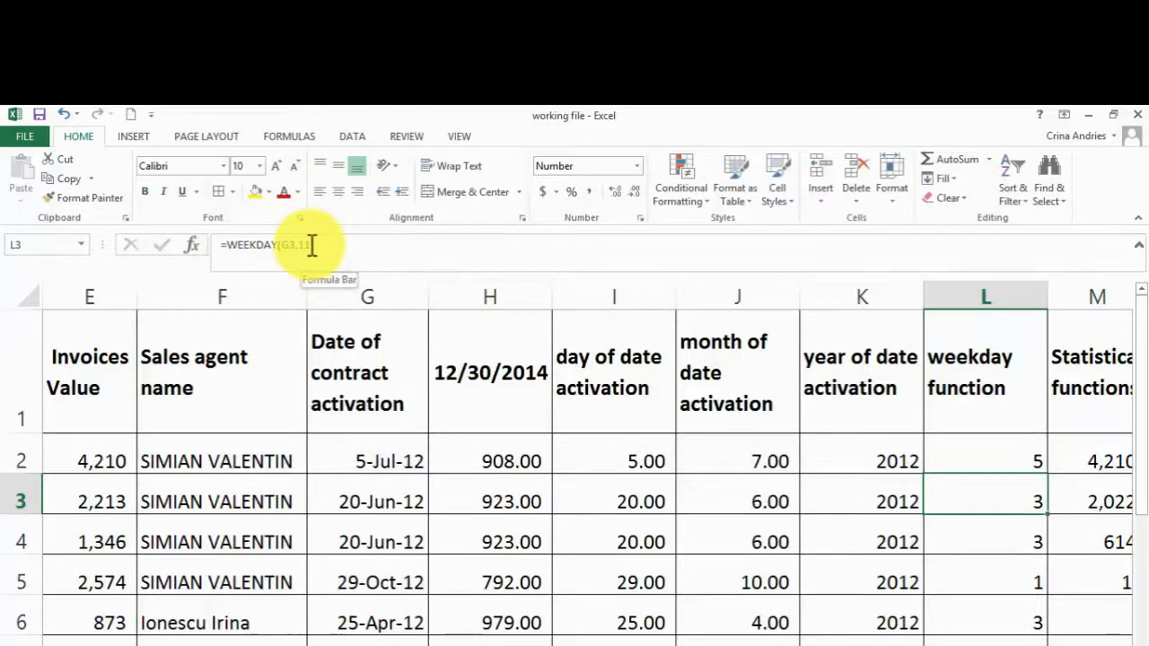
key(Up)
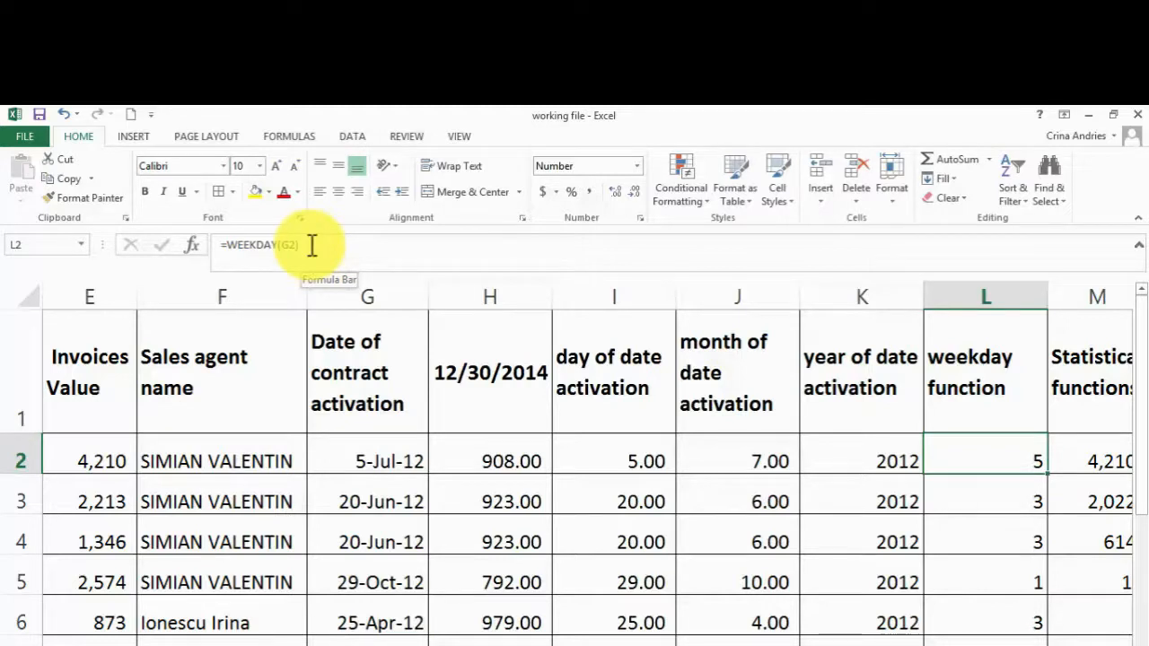
double_click(1048, 474)
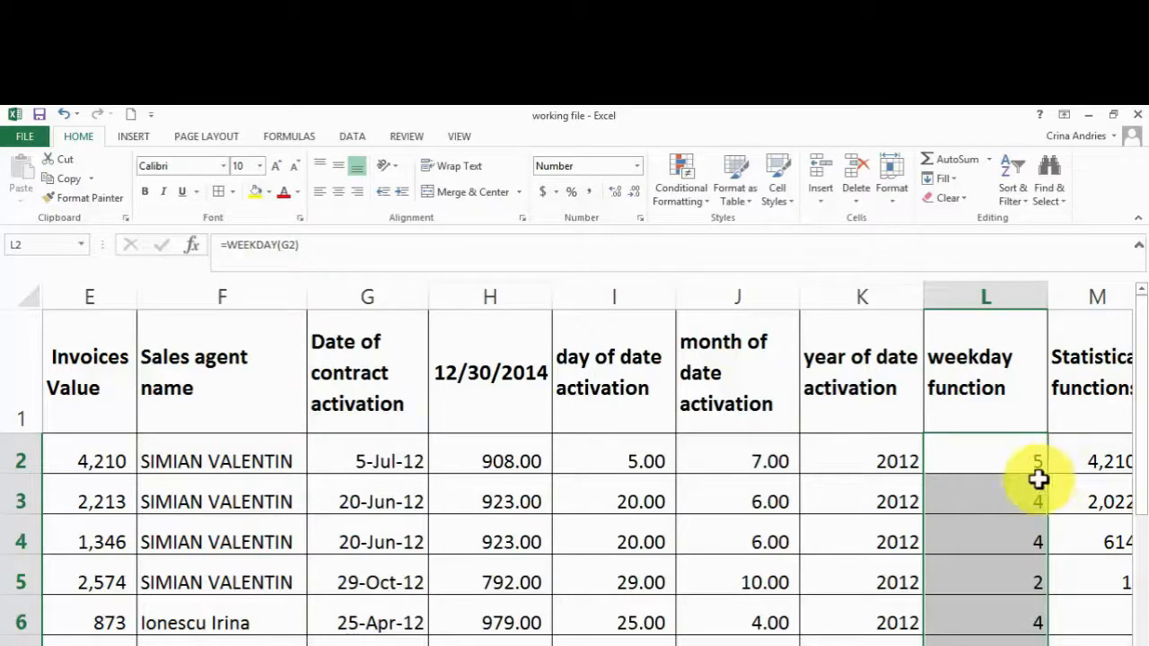
Review the copied weekday formulas down column L to the last data row and return to L2
key(Down)
key(Down)
key(Down)
key(Down)
key(Down)
key(Down)
key(Down)
key(Down)
key(Down)
key(Down)
key(Down)
key(Up)
scroll(1034, 488, up, 1)
click(1016, 441)
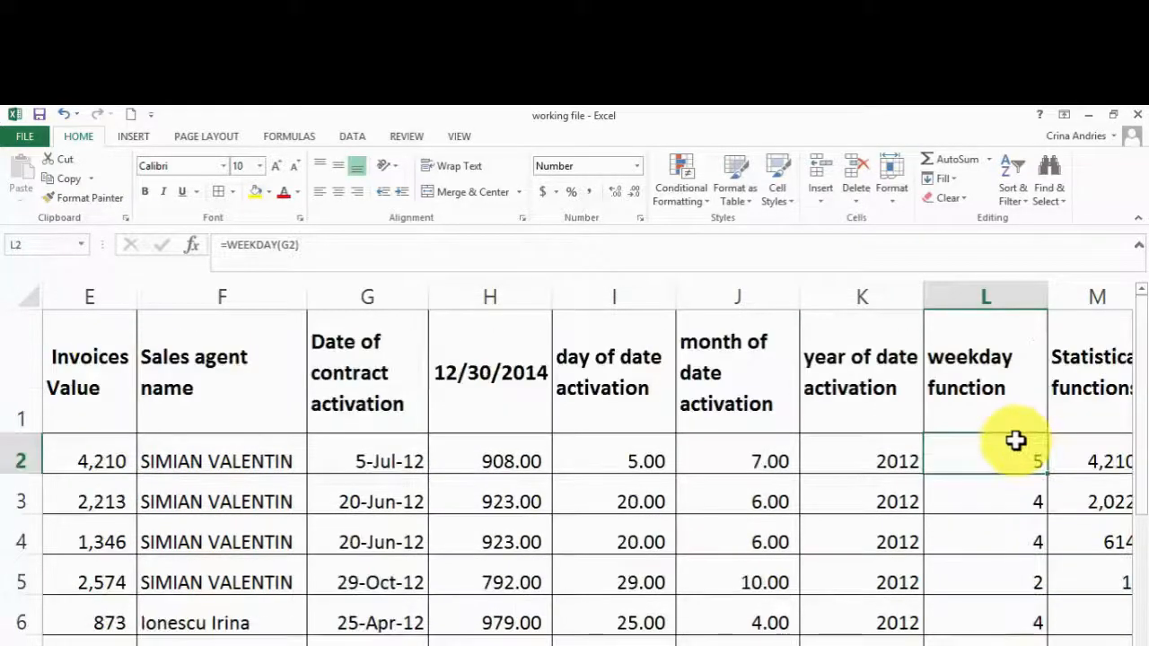